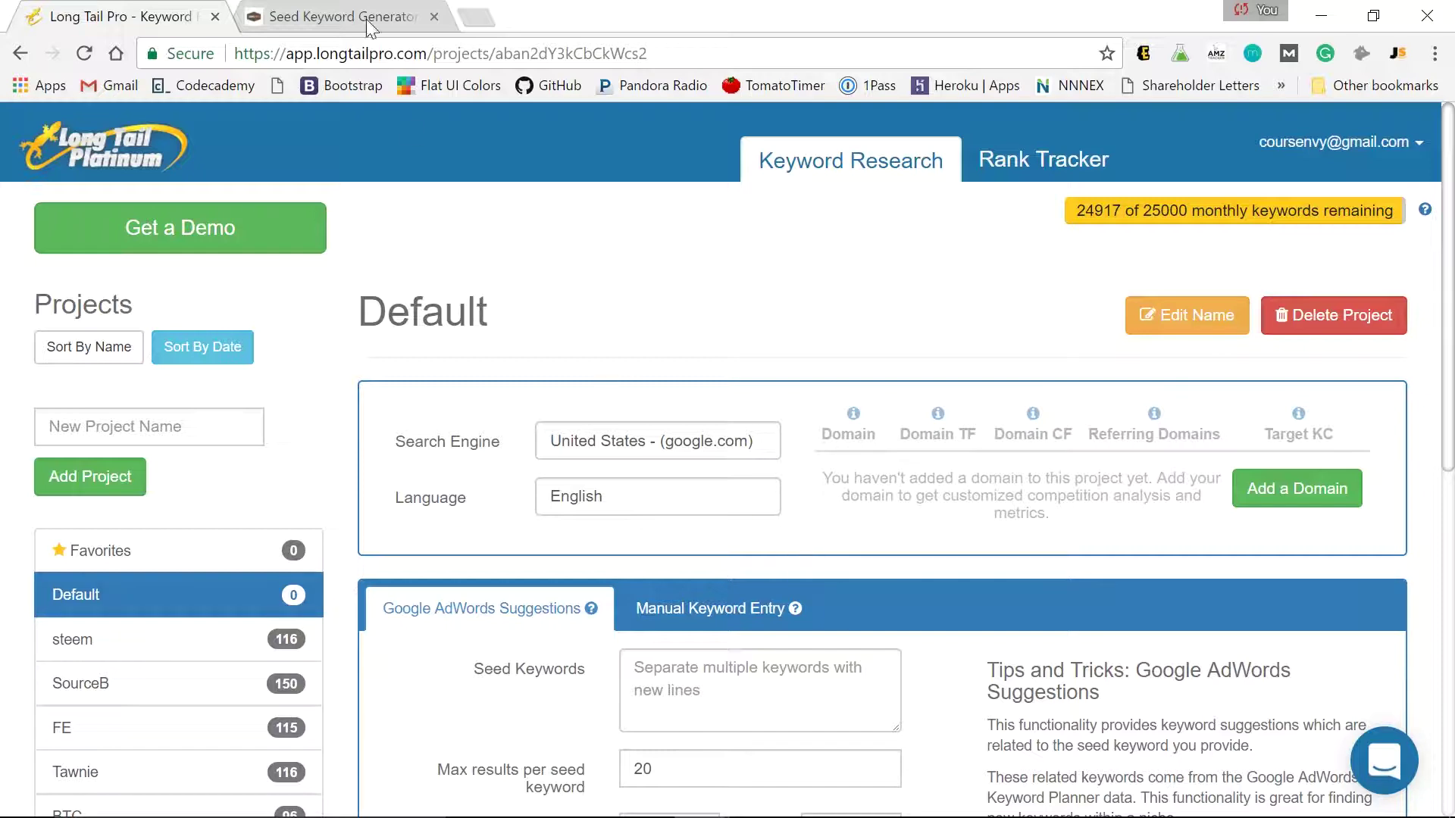
# - Read through the Seed Keyword Generator article for seed keyword ideas
pyautogui.click(319, 9)
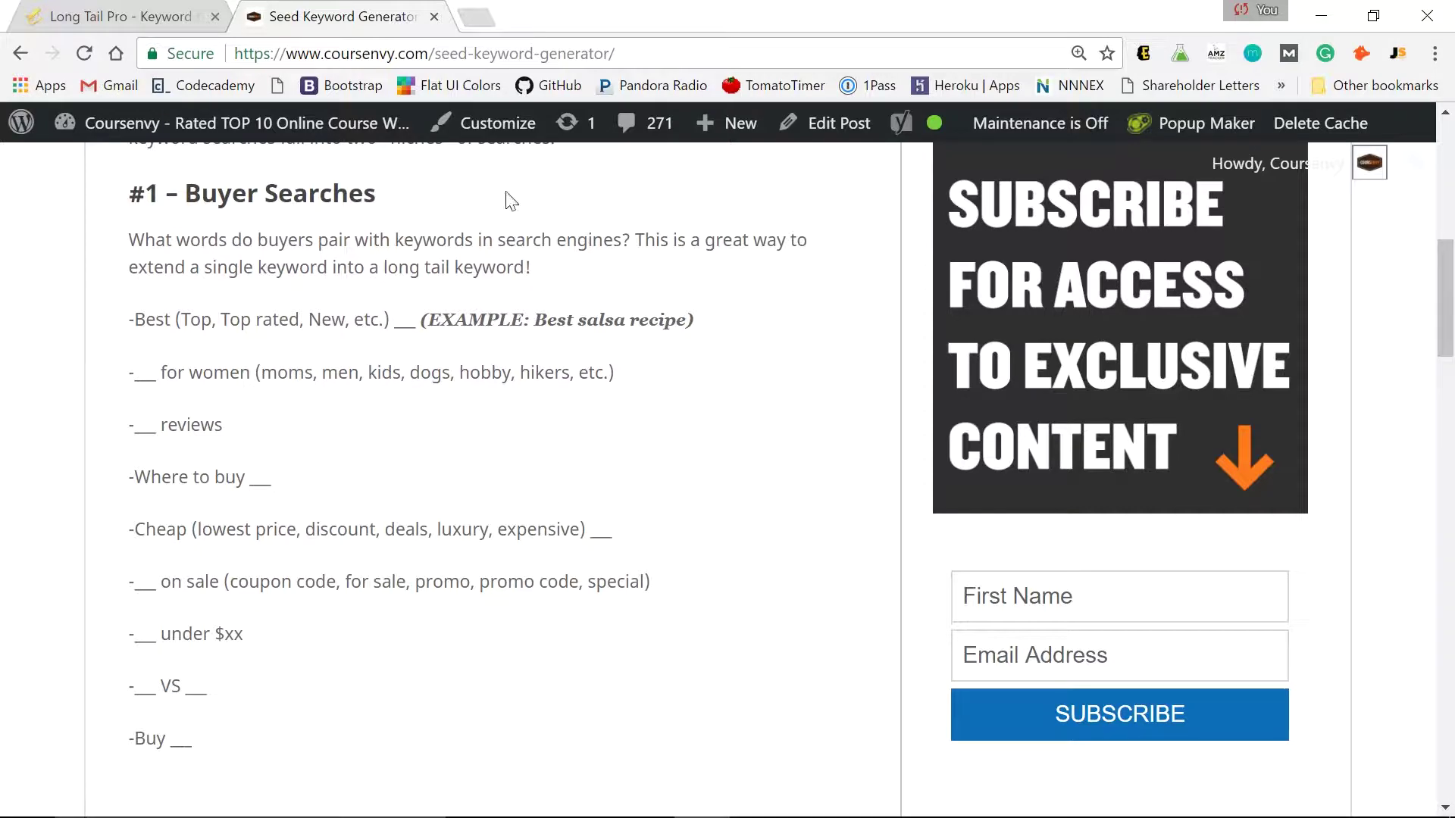
pyautogui.scroll(-5, 508, 199)
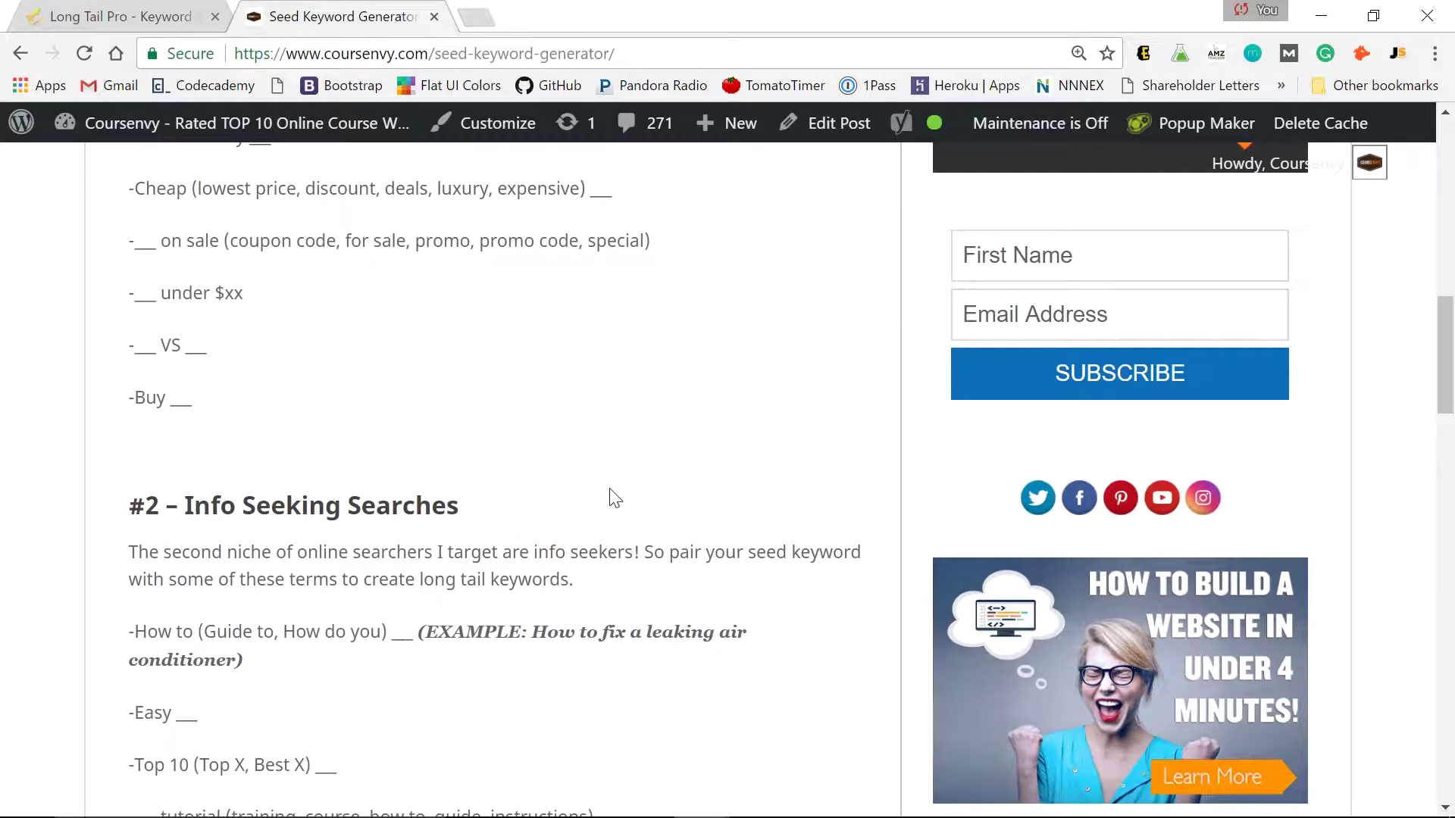
pyautogui.scroll(9, 610, 491)
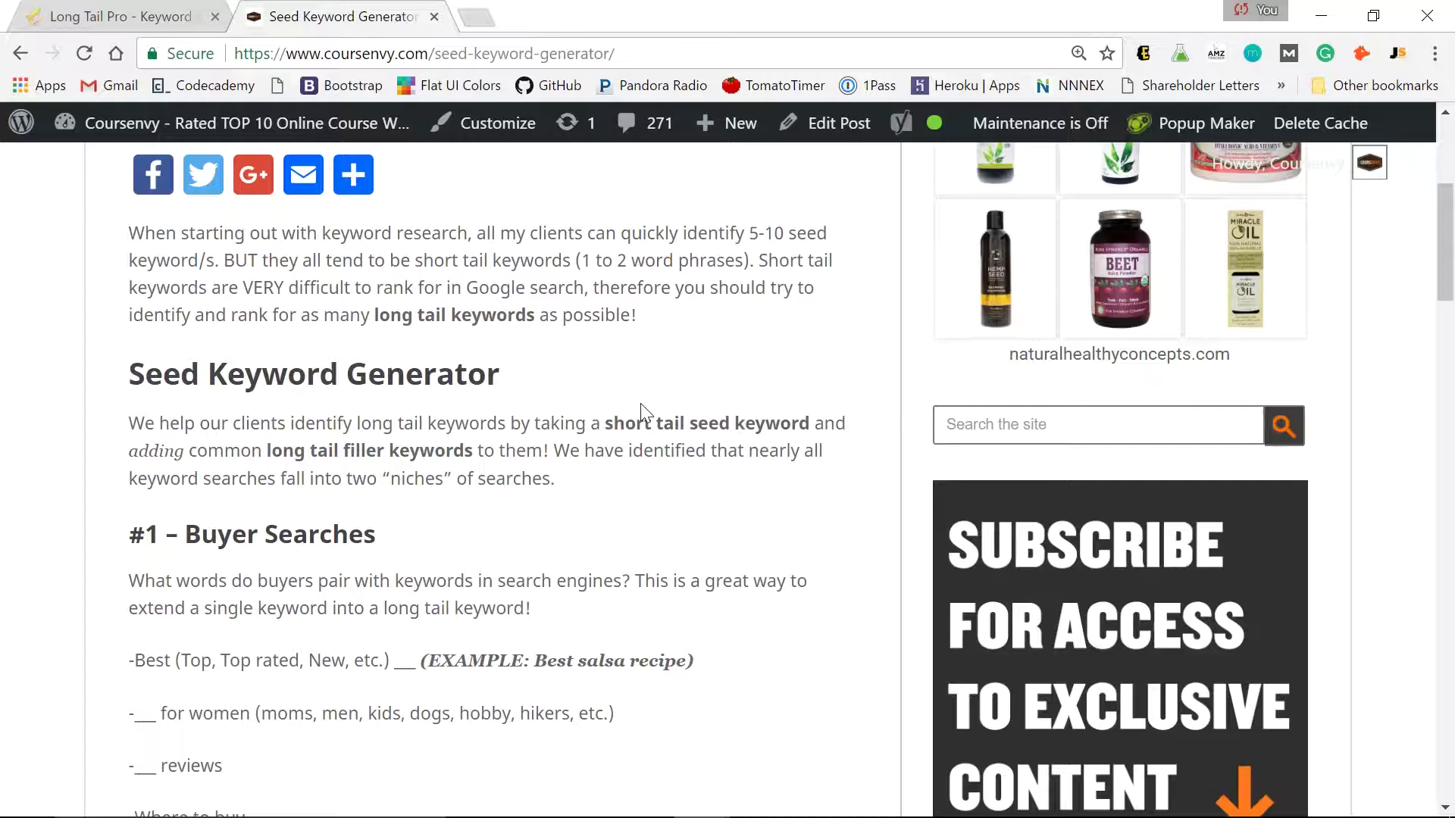
pyautogui.scroll(-3, 640, 400)
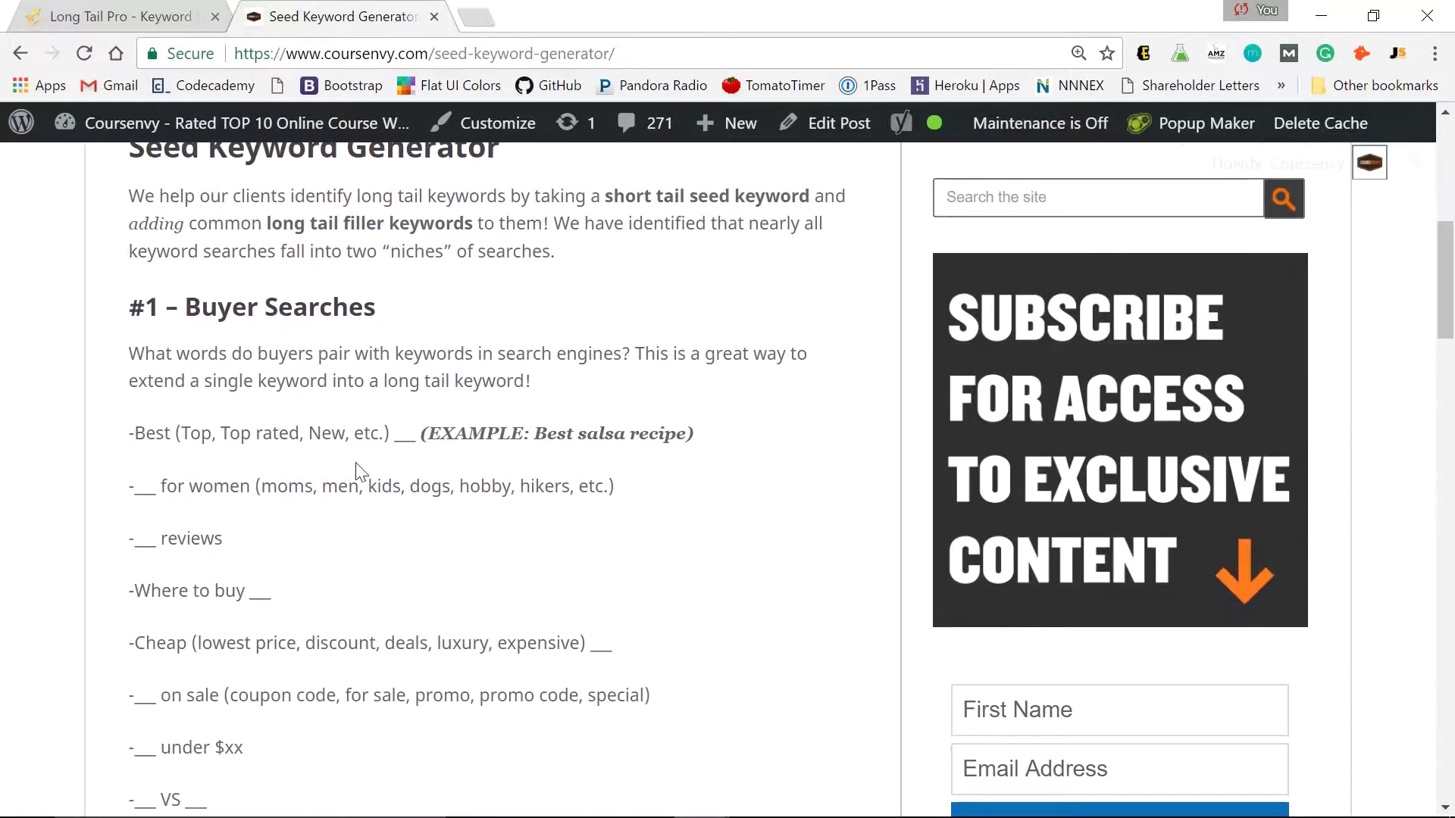
pyautogui.scroll(-6, 204, 576)
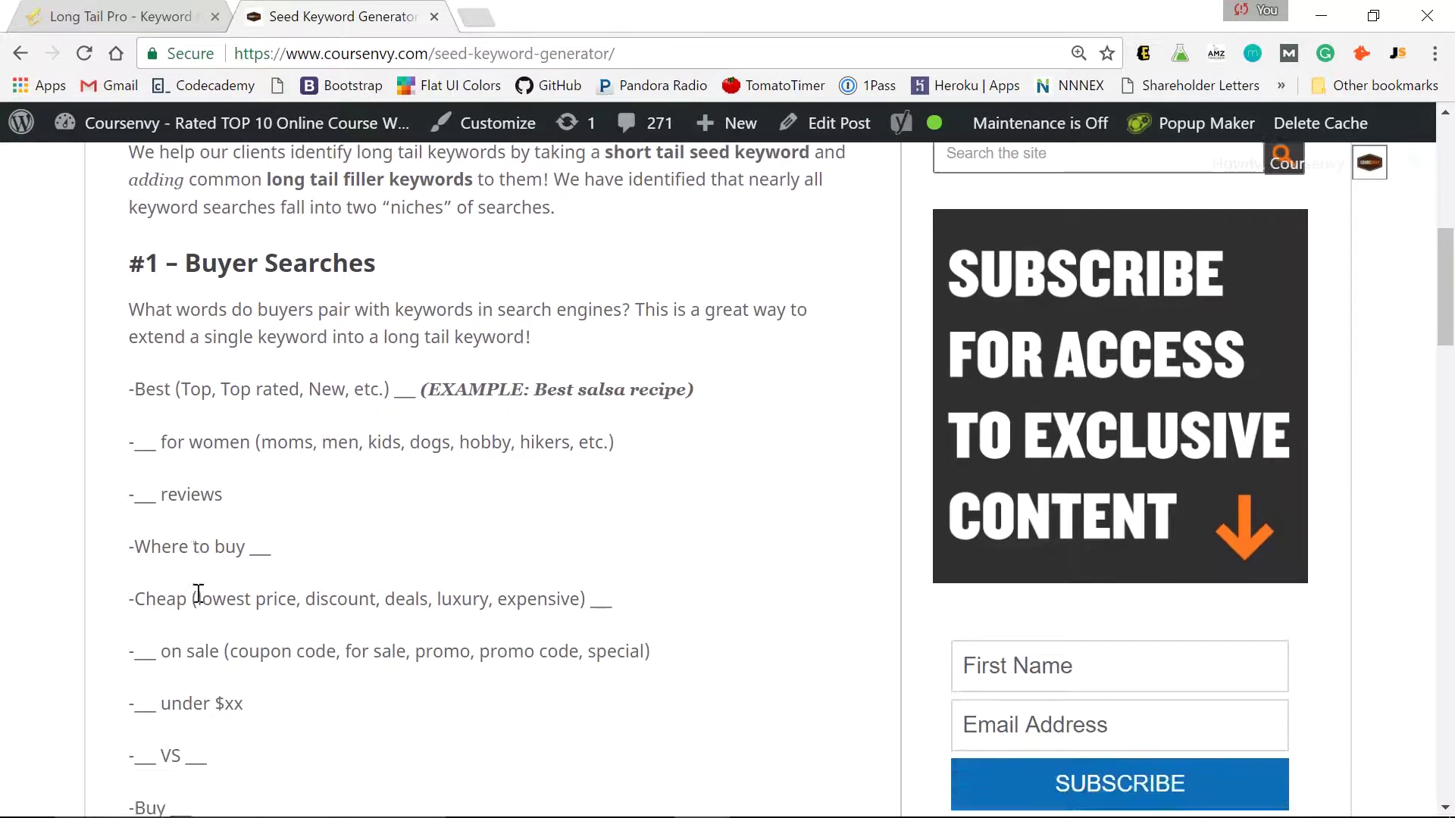
pyautogui.scroll(-2, 209, 599)
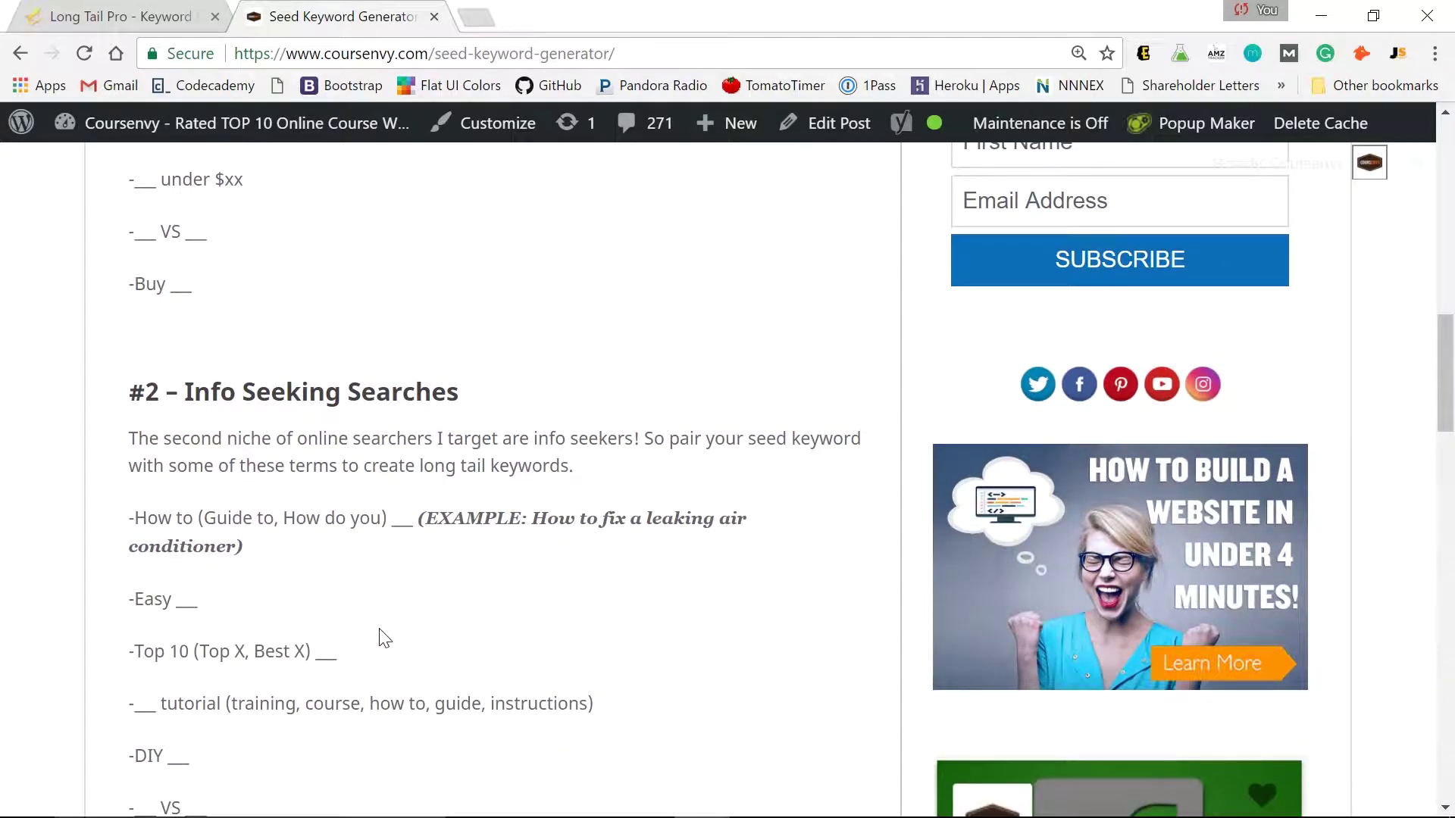
pyautogui.scroll(-4, 235, 617)
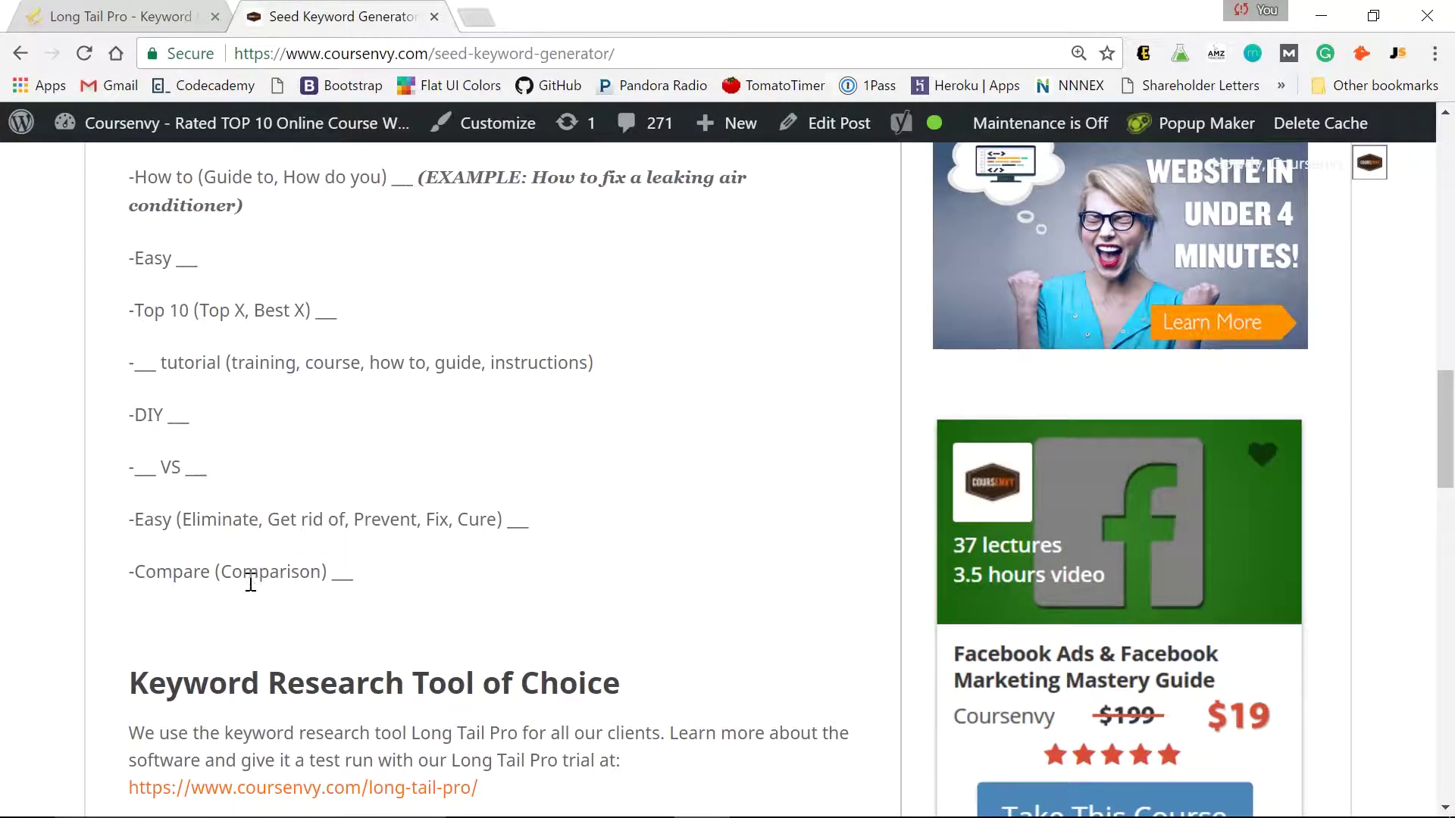
pyautogui.scroll(3, 370, 494)
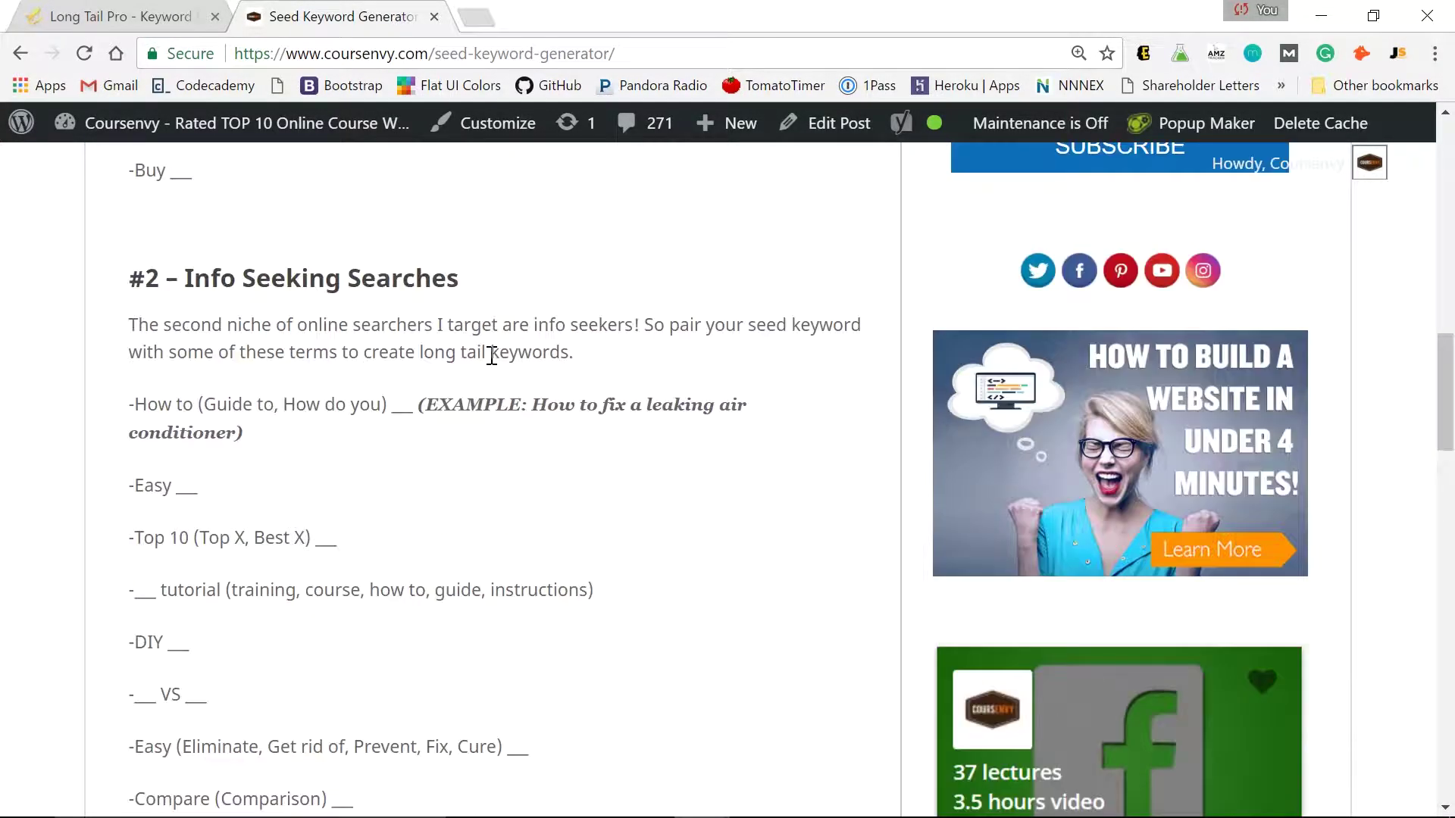
# - Enter 'salsa recipe' as the seed keyword and scroll down to the prefilter settings
pyautogui.click(117, 10)
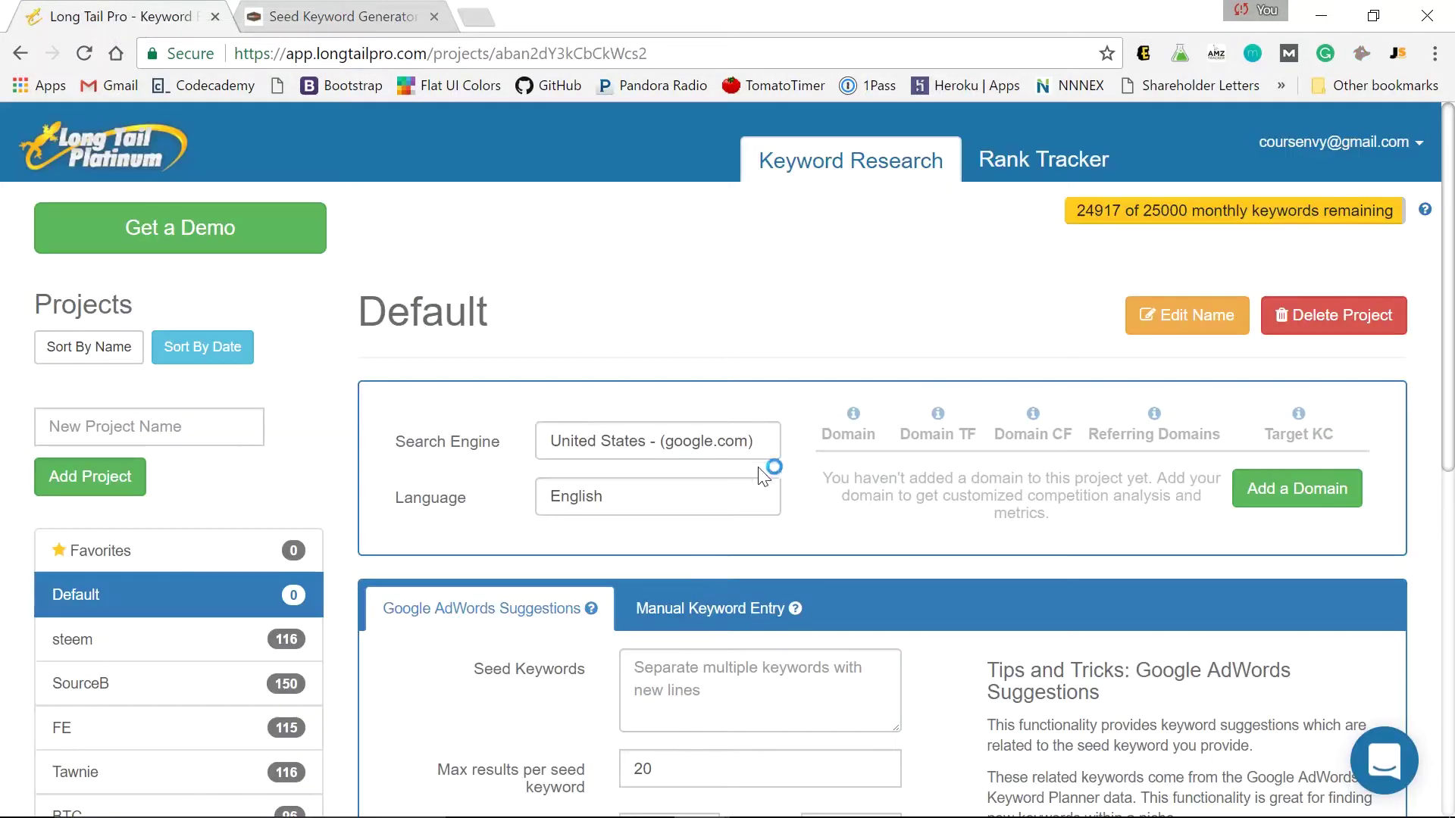
pyautogui.click(720, 702)
pyautogui.write('salsa recipe')
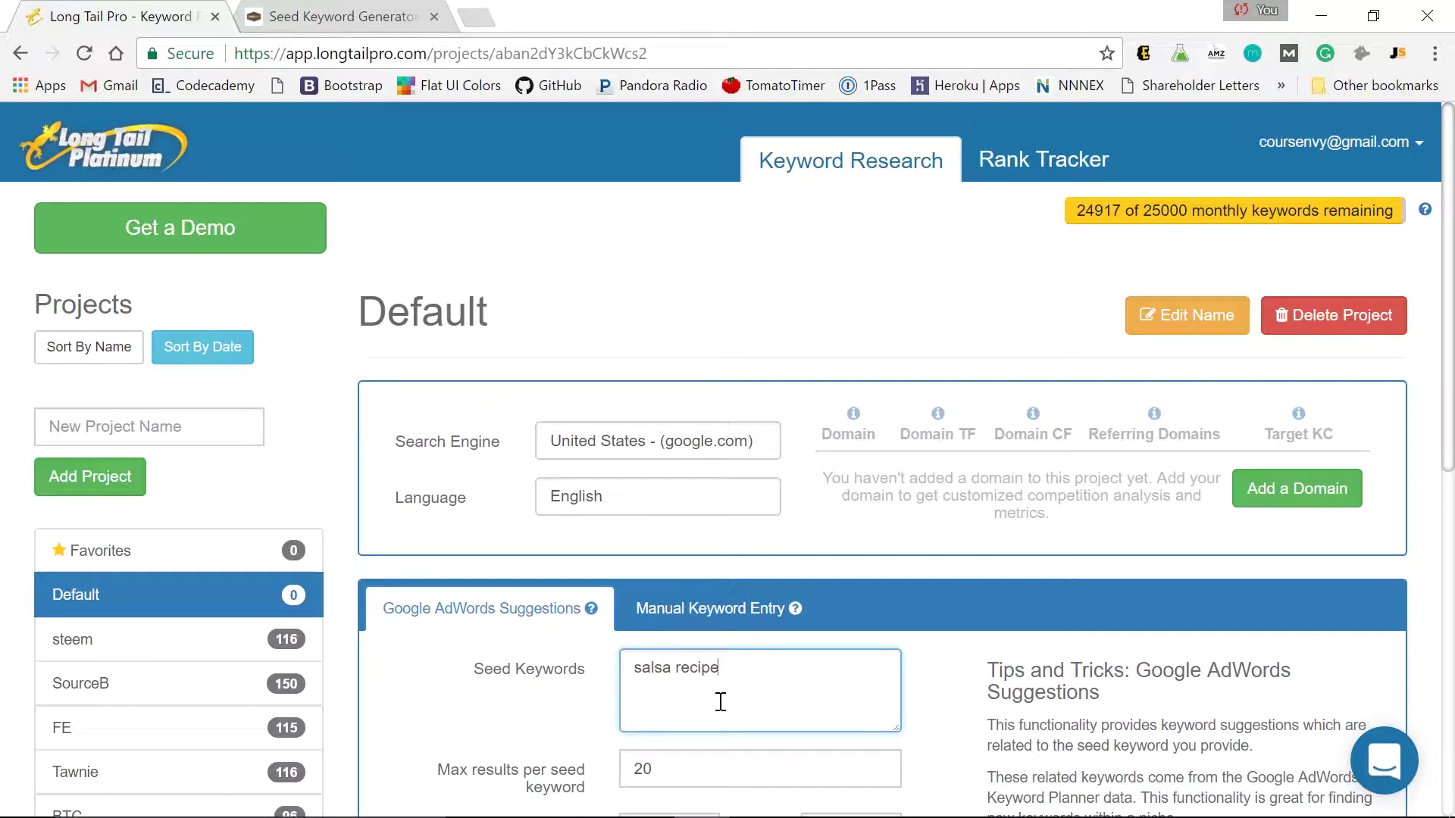
pyautogui.scroll(-3, 966, 606)
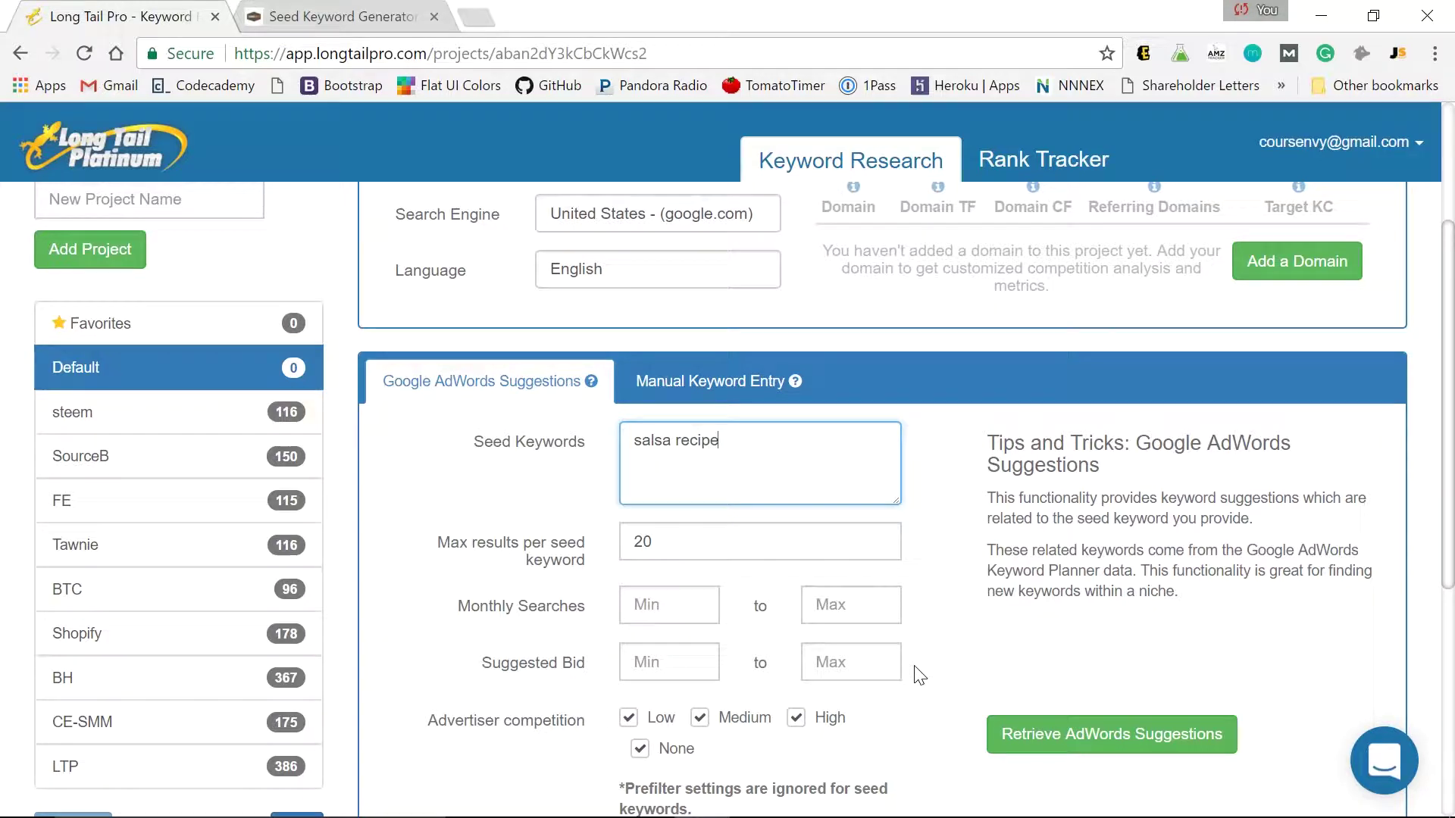
# - Retrieve suggestions for 'salsa recipe' and sort the 13 results by volume, highest first
pyautogui.click(1068, 731)
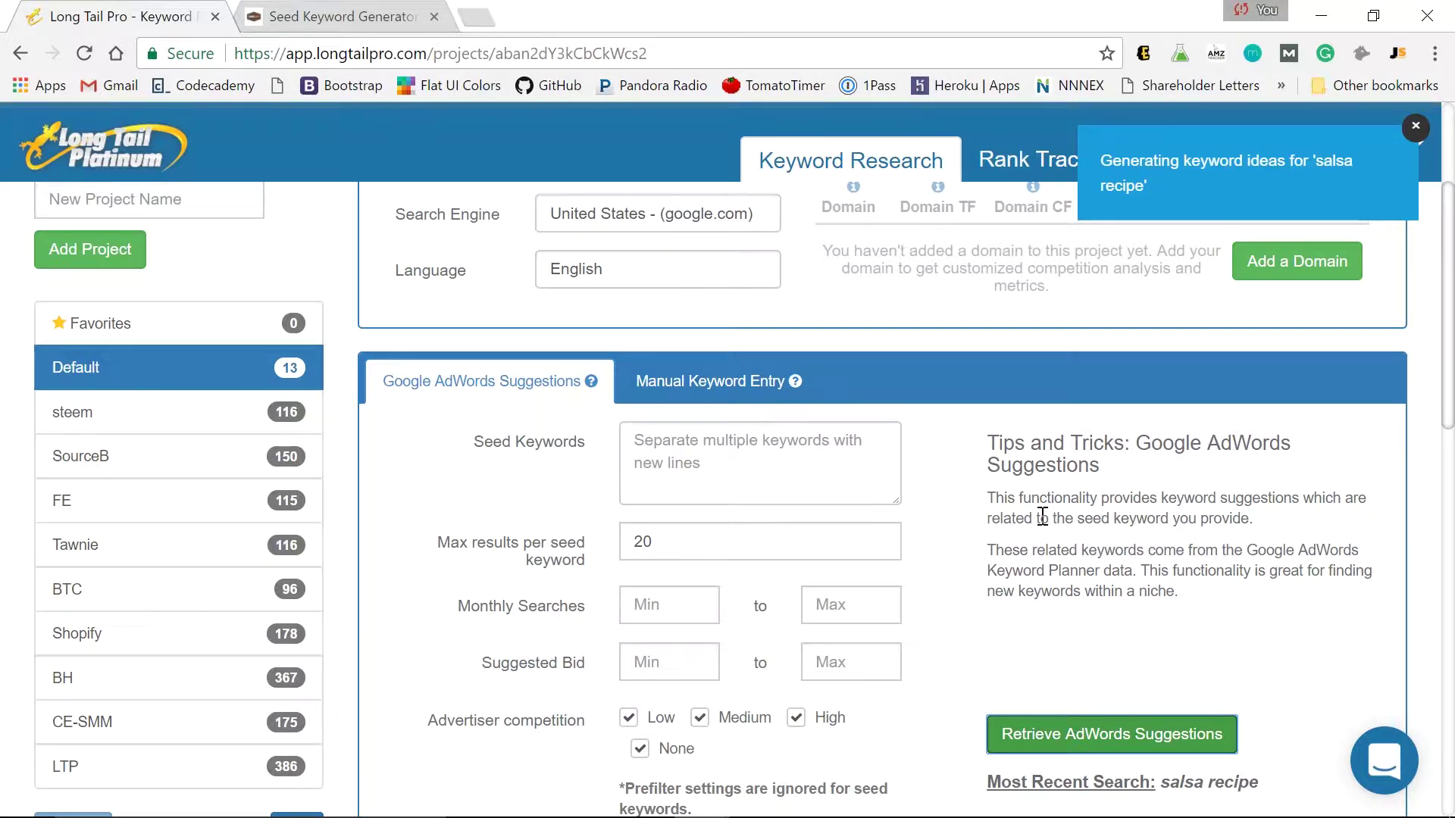
pyautogui.scroll(-9, 980, 493)
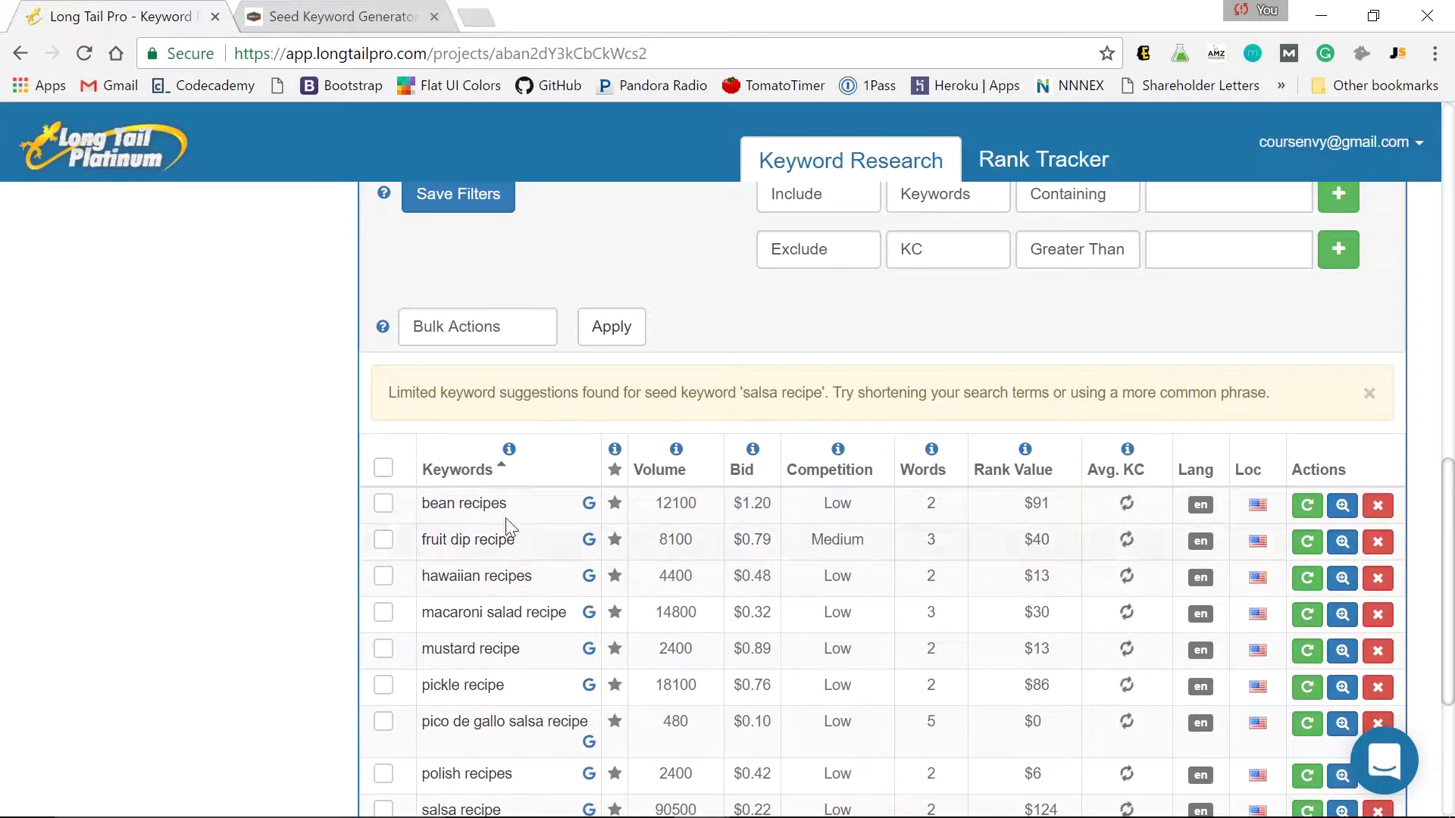
pyautogui.scroll(-2, 243, 565)
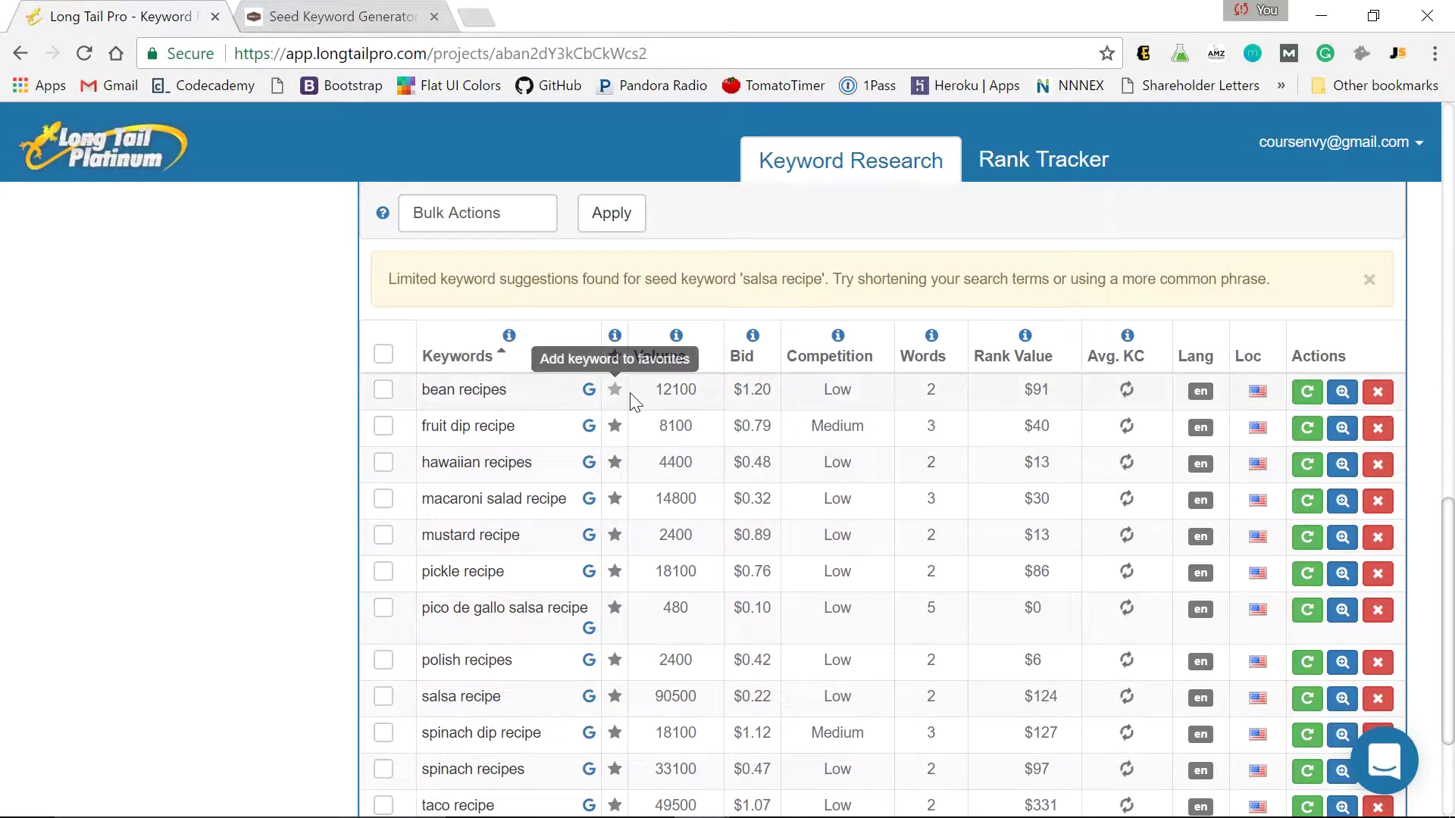
pyautogui.click(661, 358)
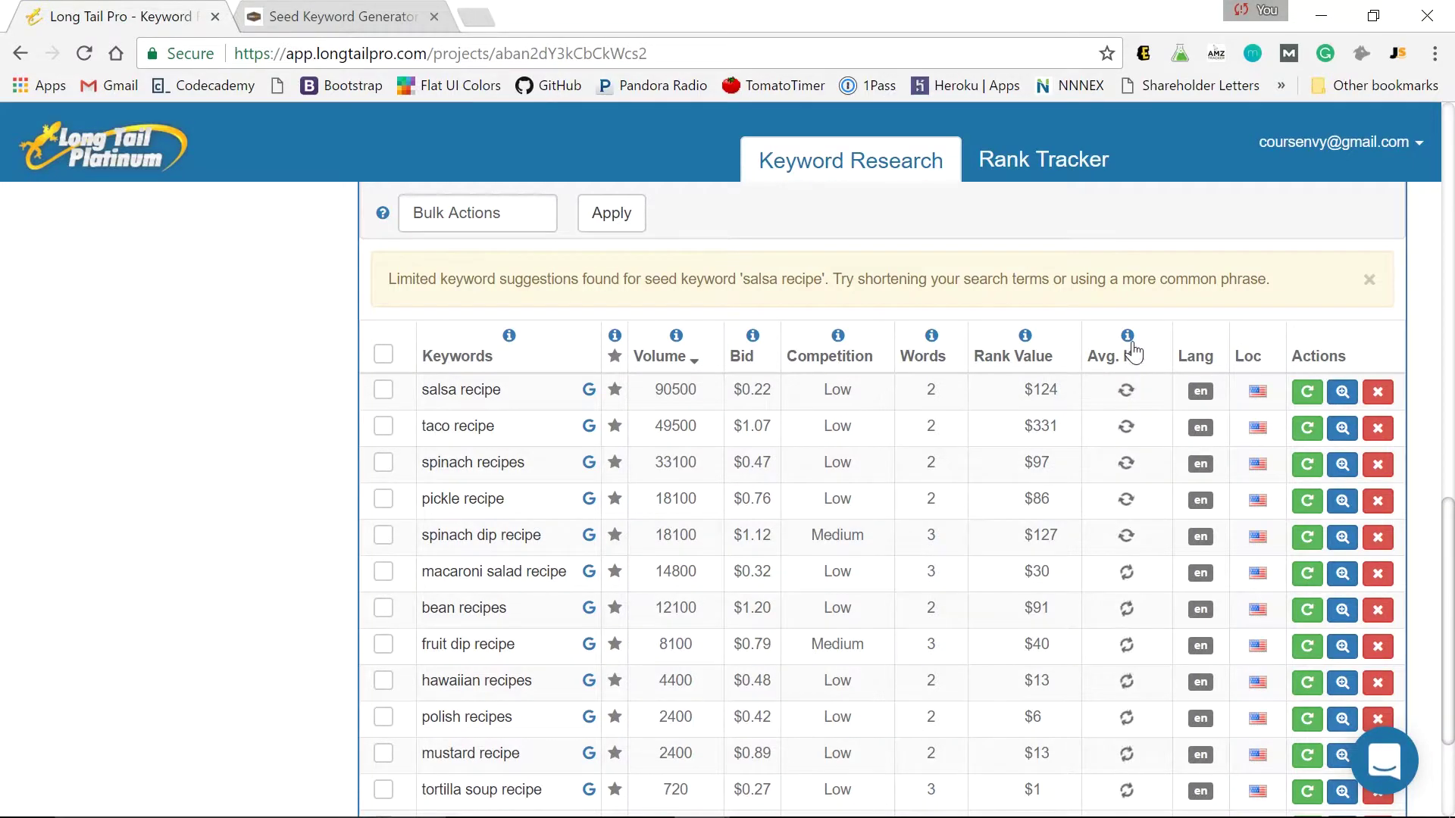
pyautogui.moveTo(1132, 338)
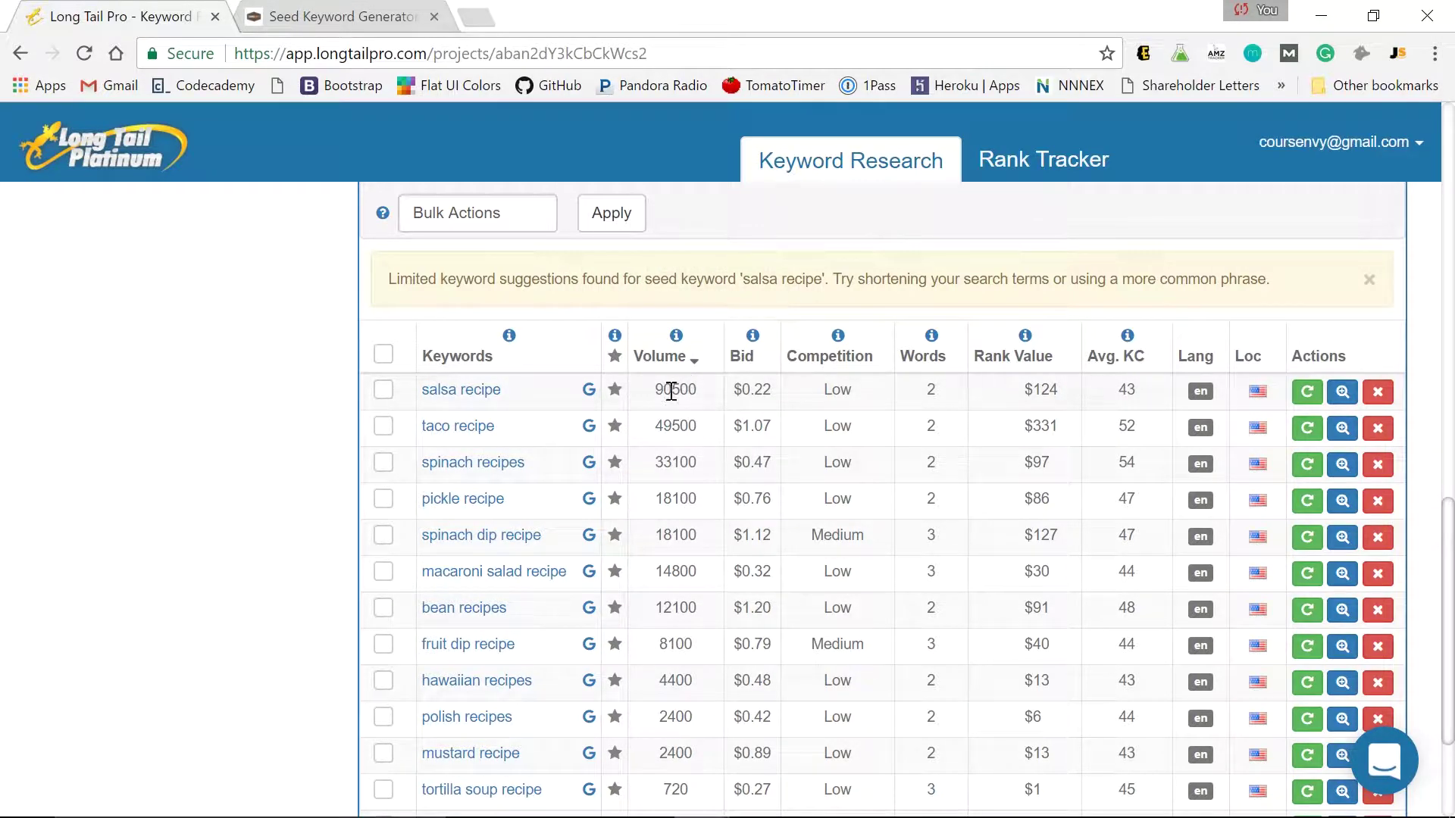
pyautogui.scroll(10, 677, 400)
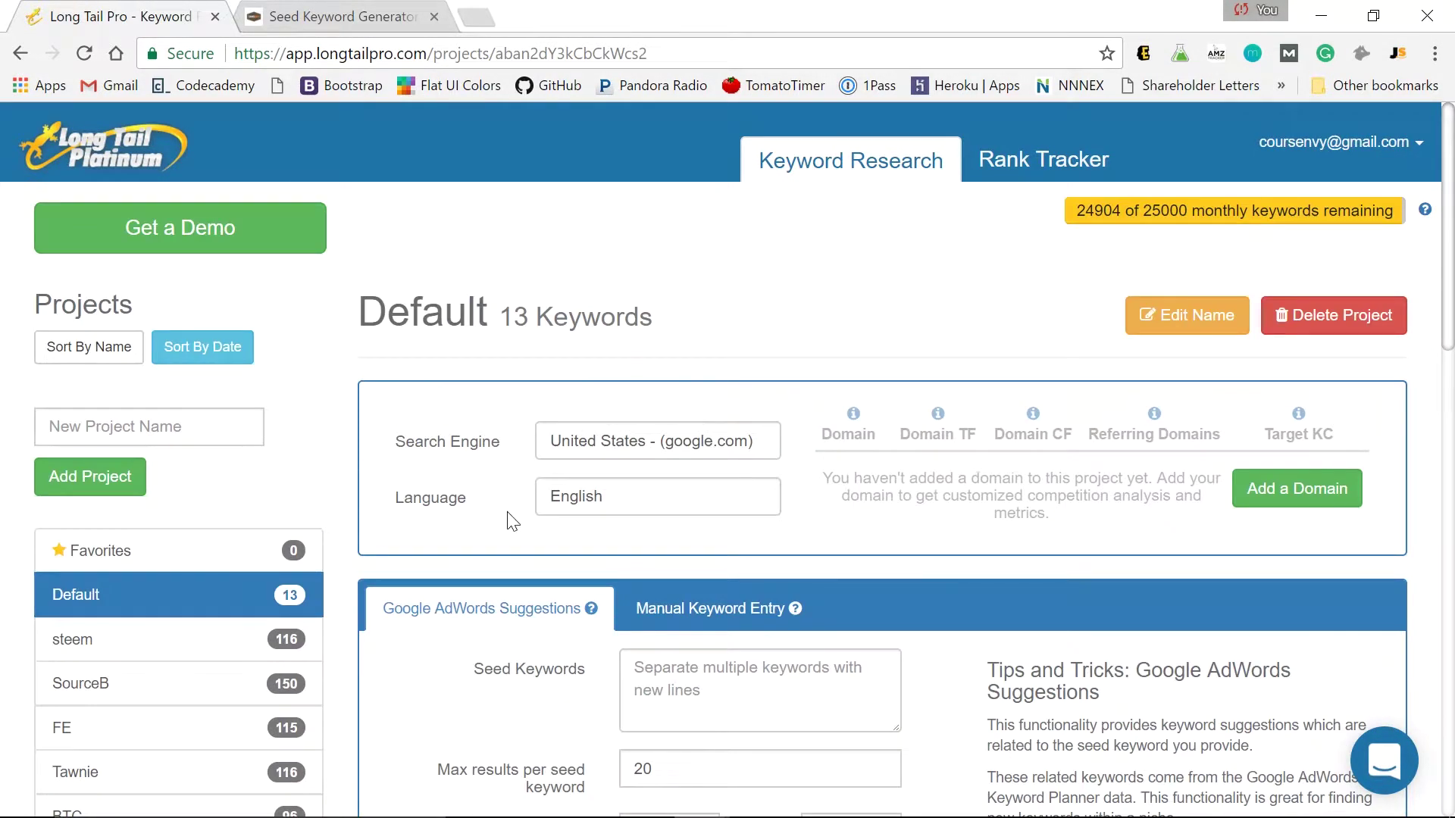
pyautogui.scroll(-10, 606, 477)
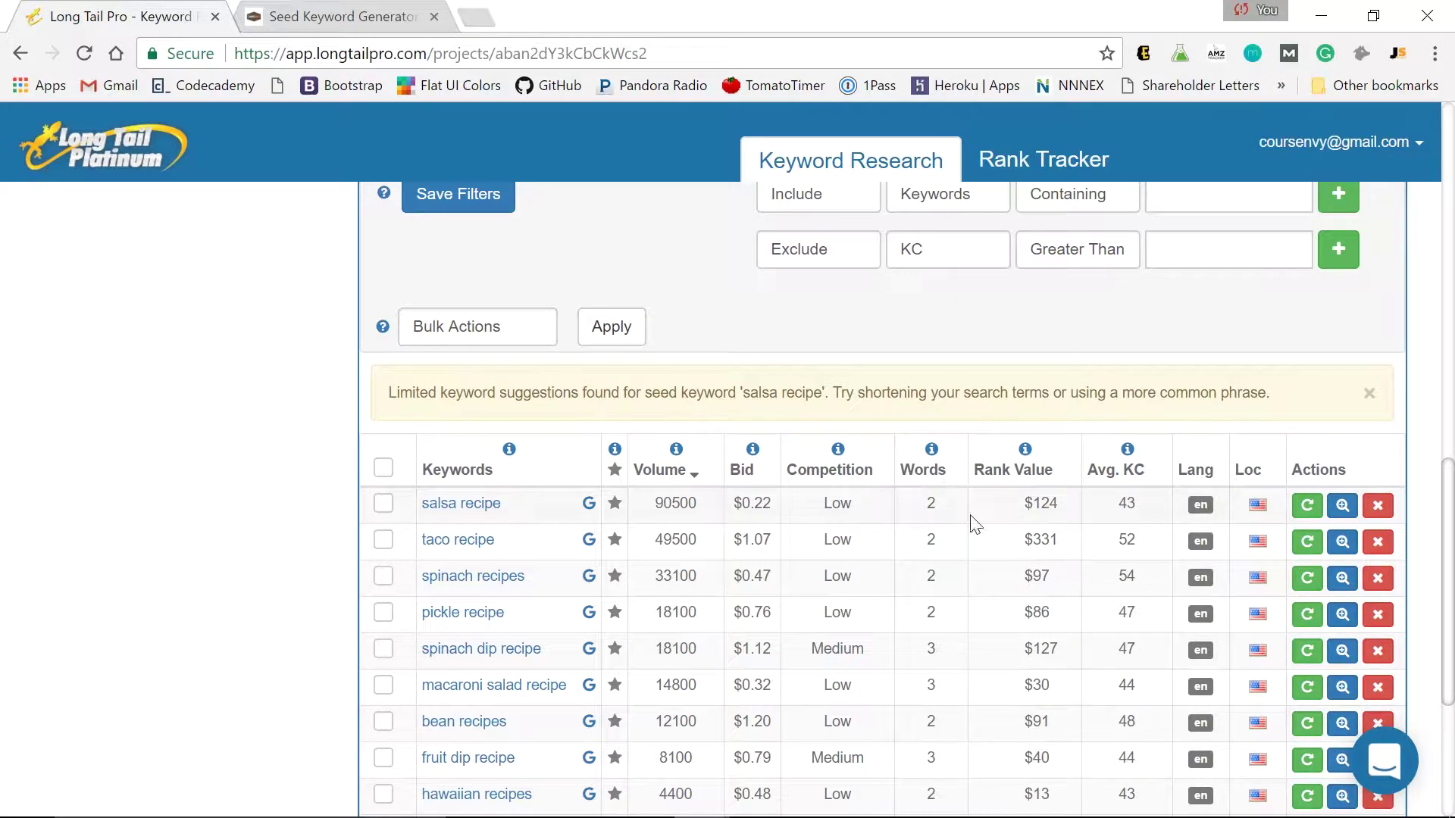
pyautogui.scroll(1, 842, 377)
pyautogui.scroll(1, 842, 376)
pyautogui.click(1191, 351)
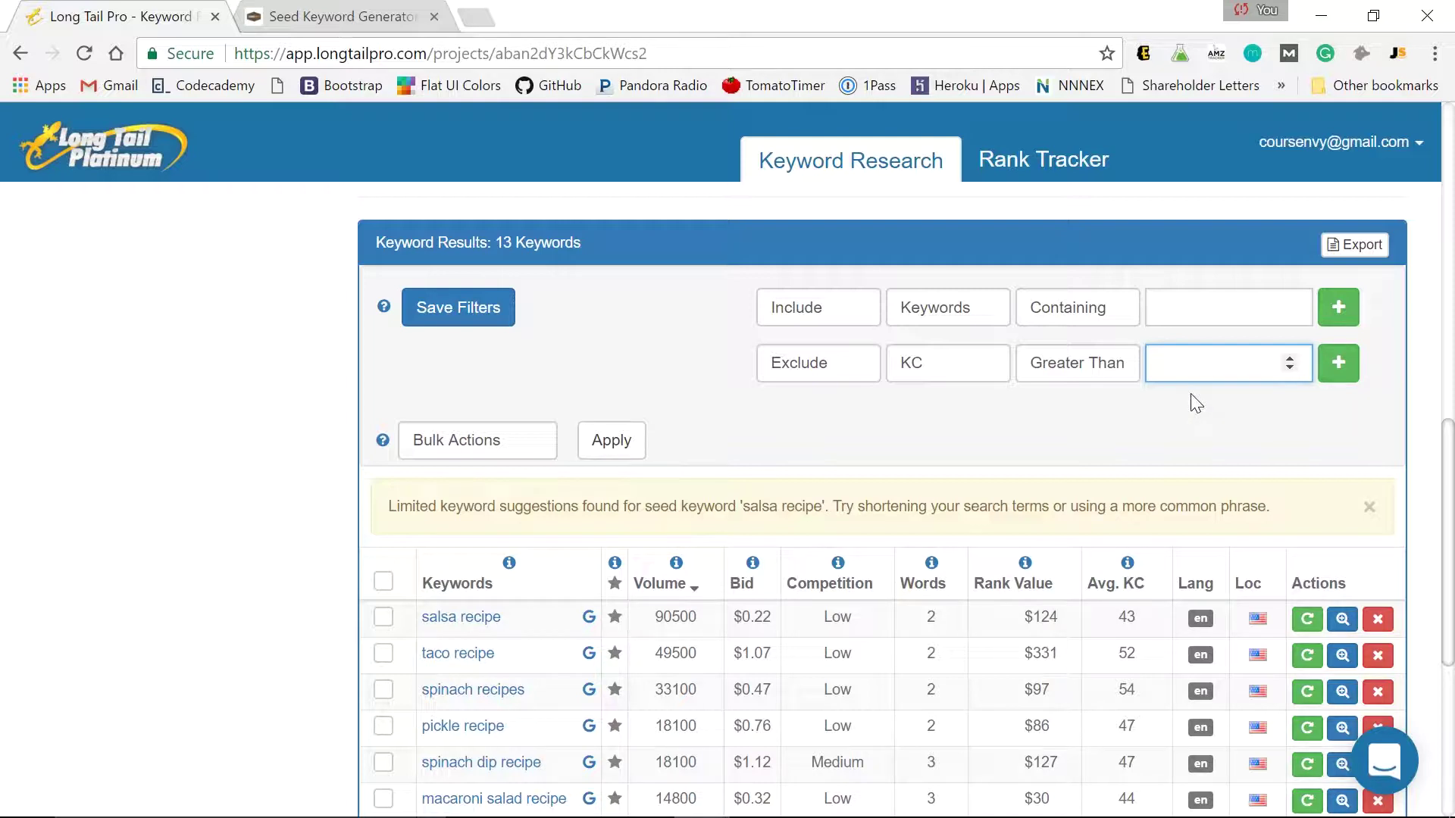
pyautogui.scroll(-1, 1196, 403)
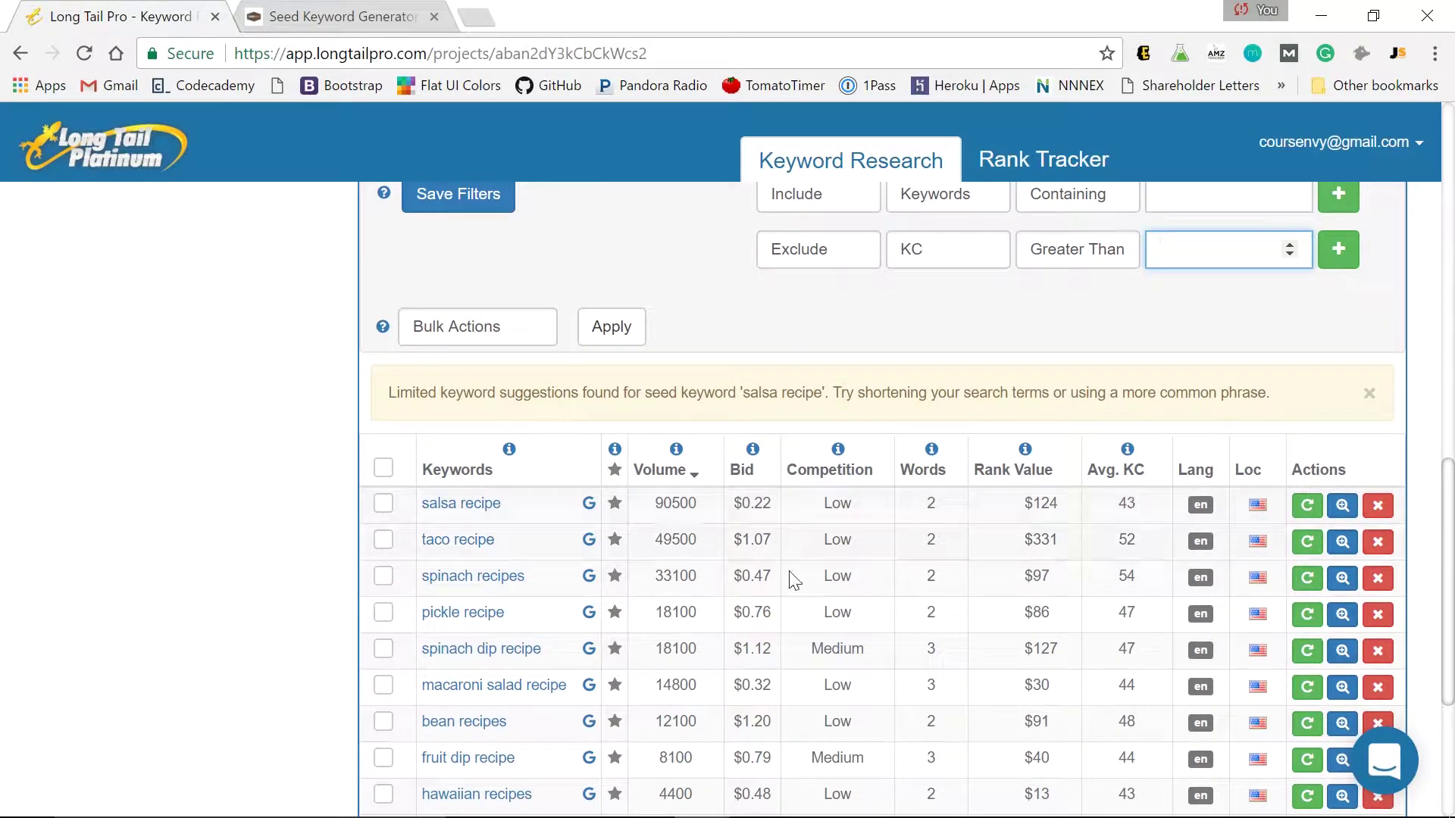
pyautogui.click(381, 10)
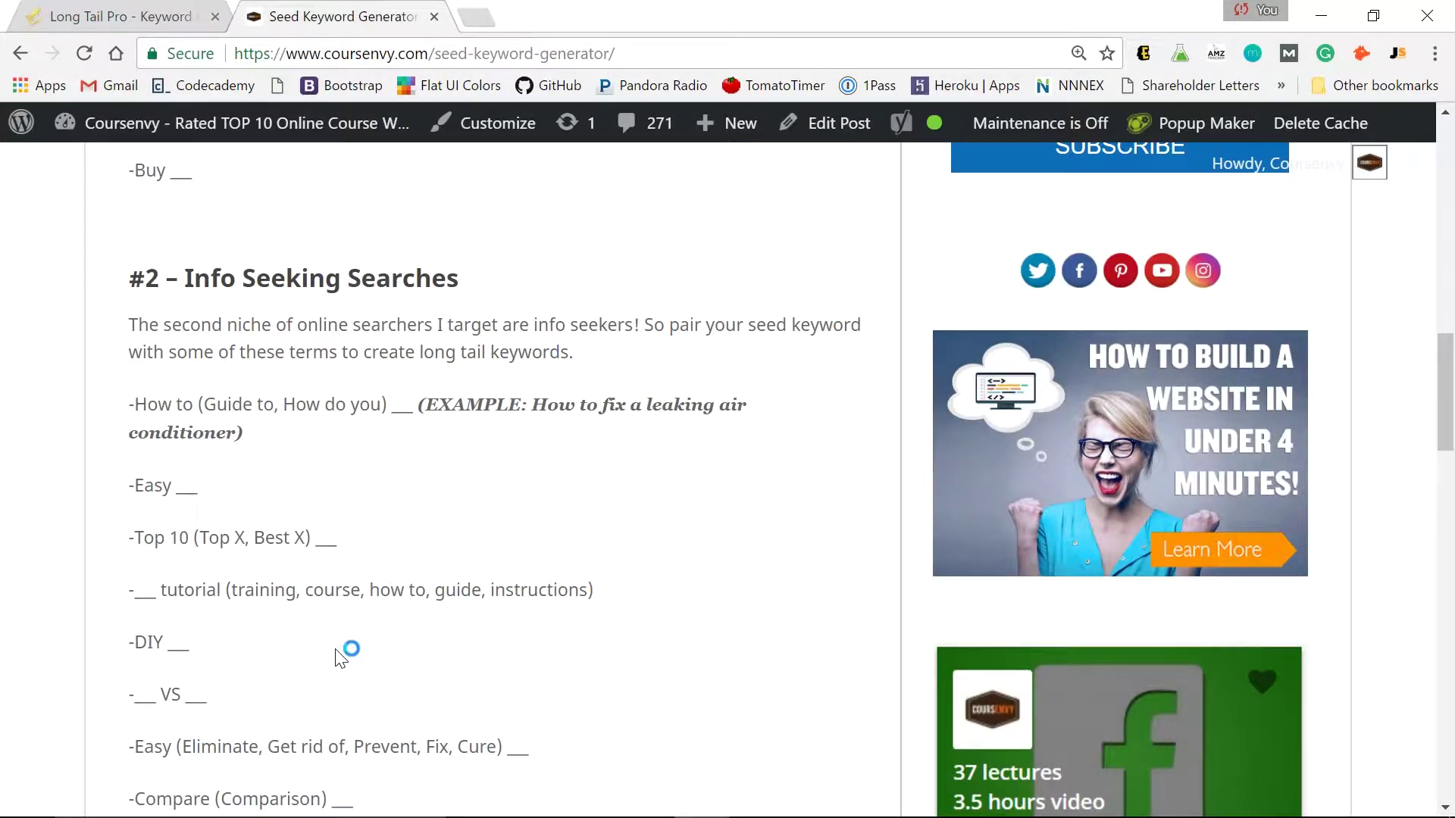
# - Enter 'best salsa recipe' as a new seed keyword in Long Tail Pro
pyautogui.click(76, 13)
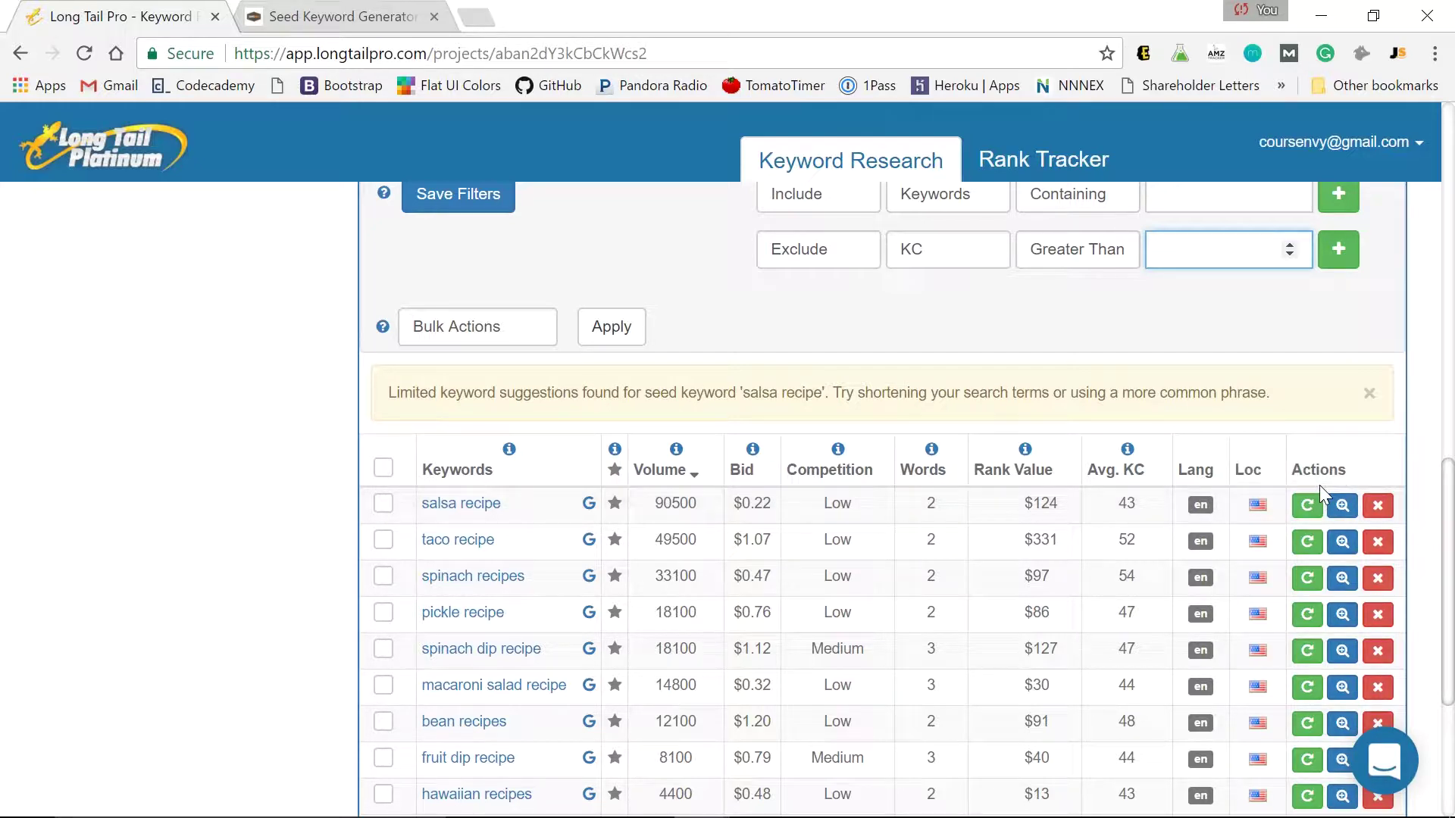
pyautogui.scroll(10, 520, 601)
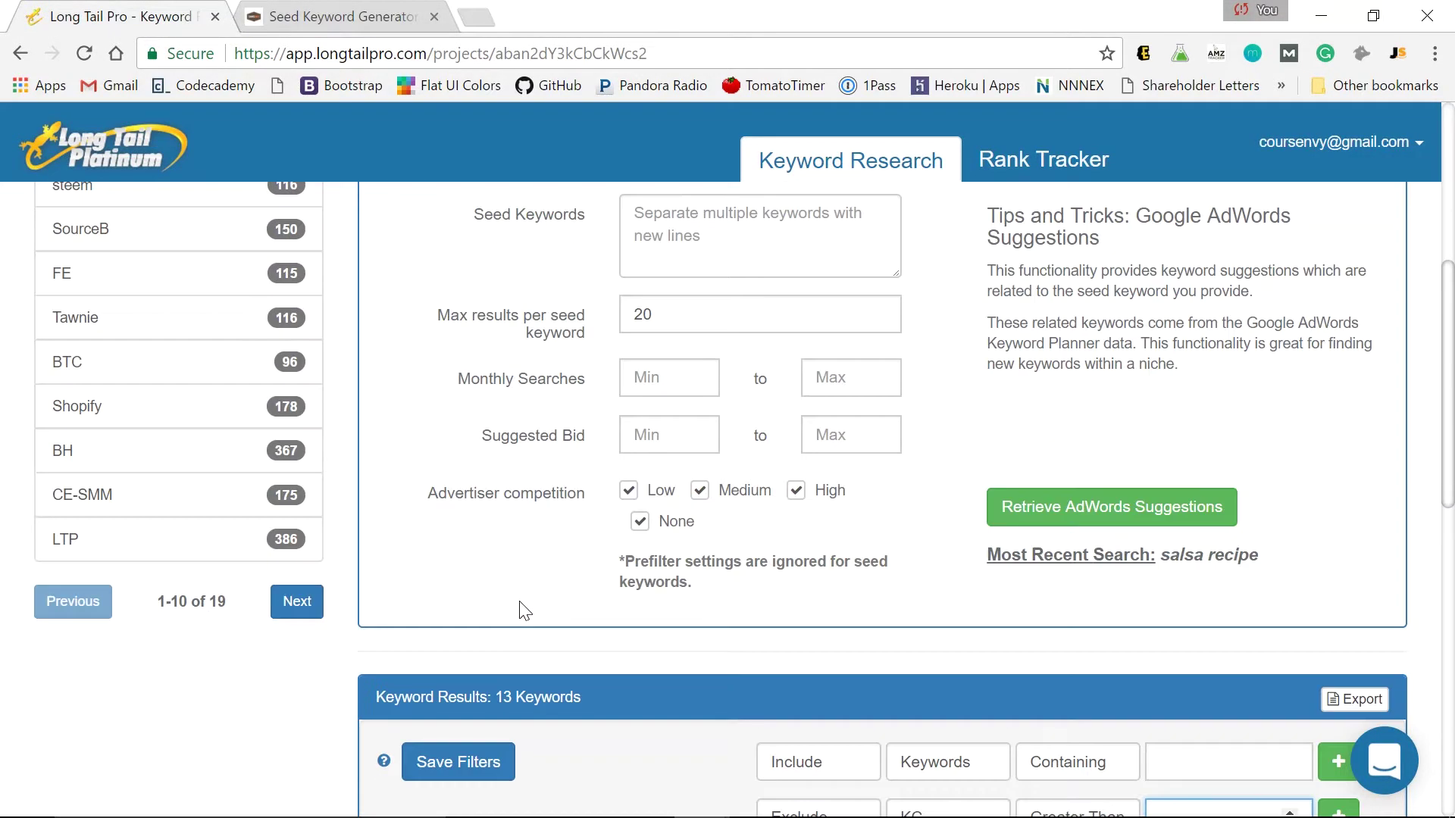
pyautogui.click(693, 583)
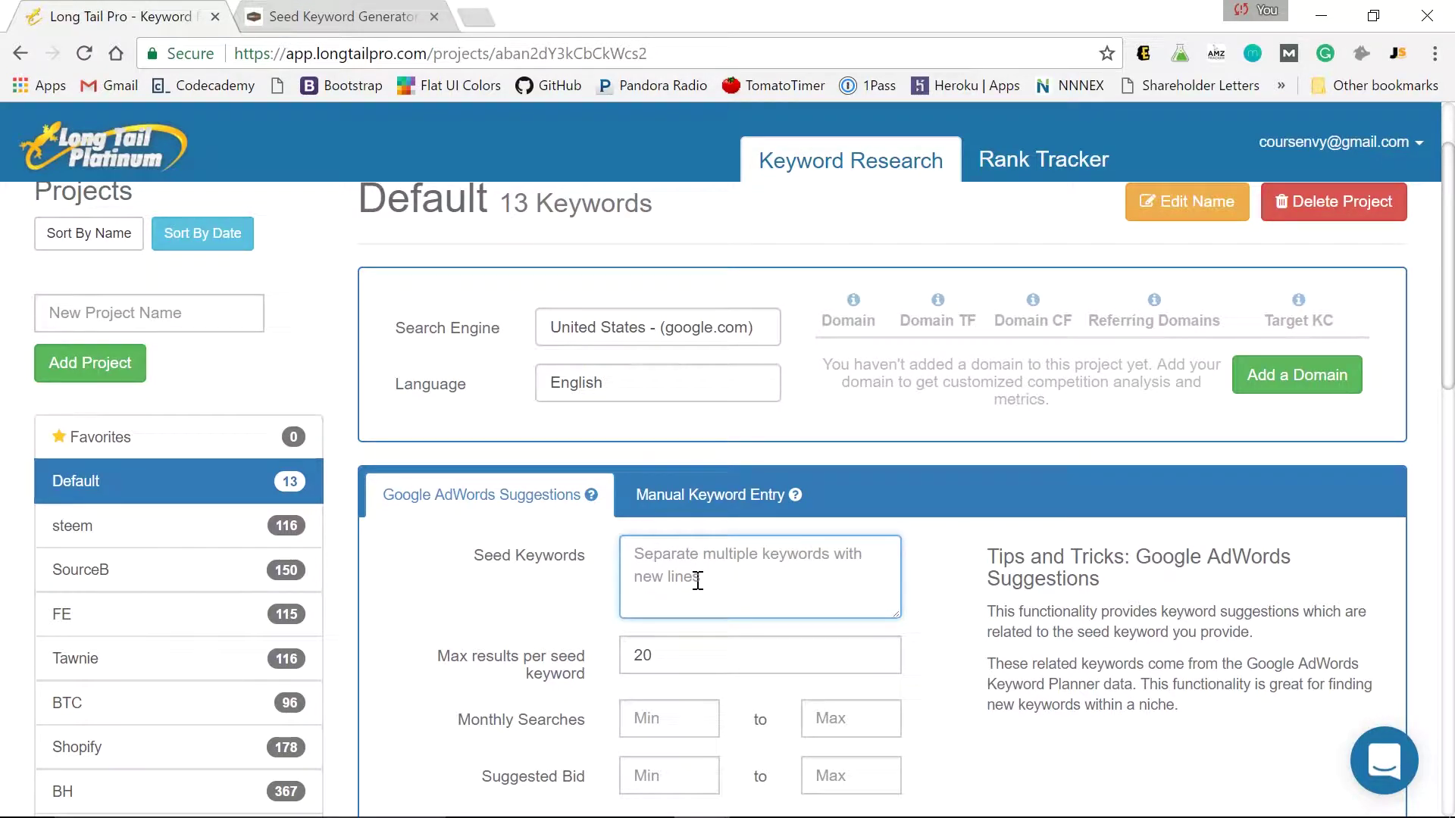
pyautogui.write('best salsa r')
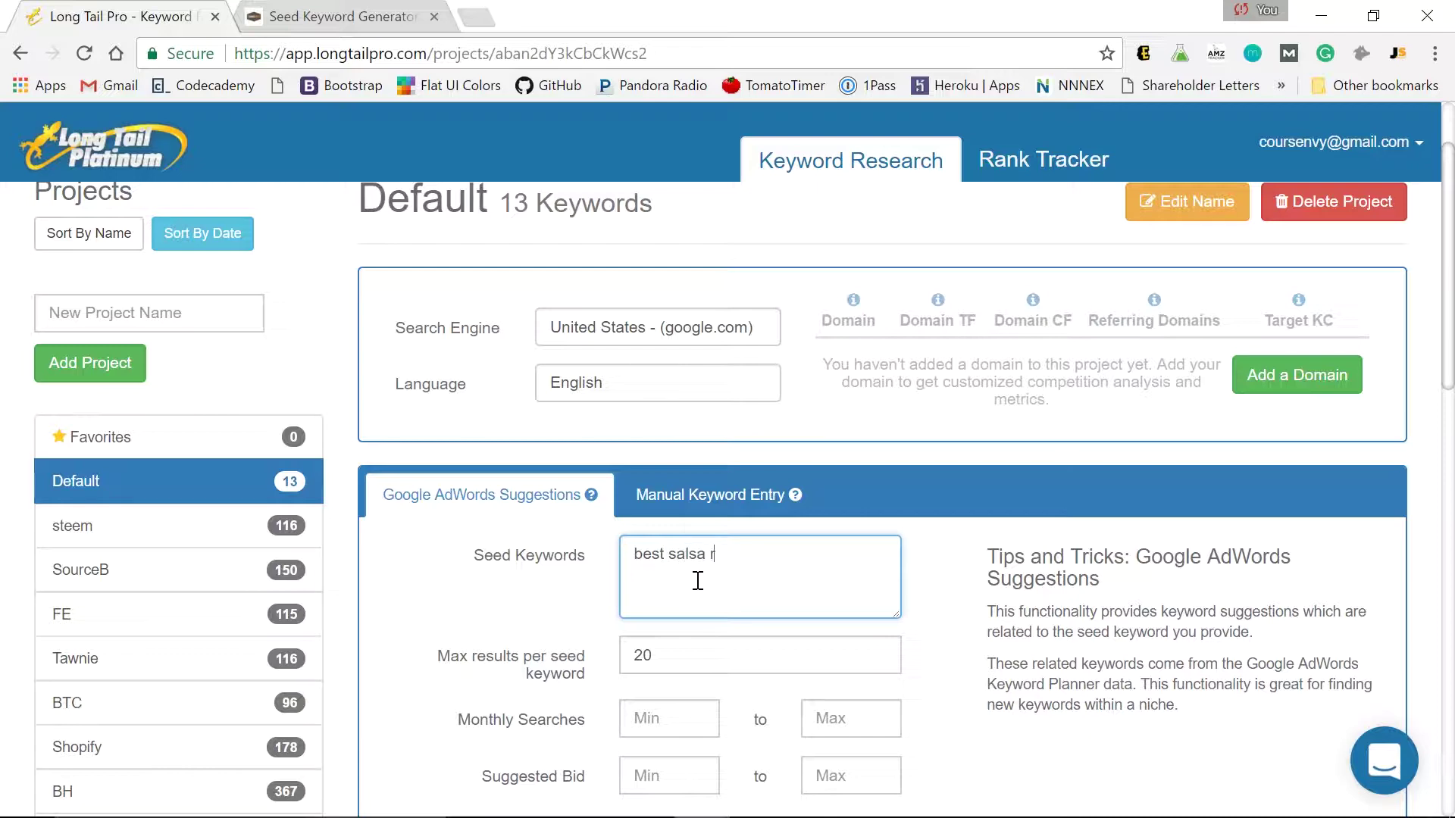
pyautogui.write('ecipe')
# - Check the Seed Keyword Generator page, then add 'easy salsa recipe' on a new line
pyautogui.click(331, 11)
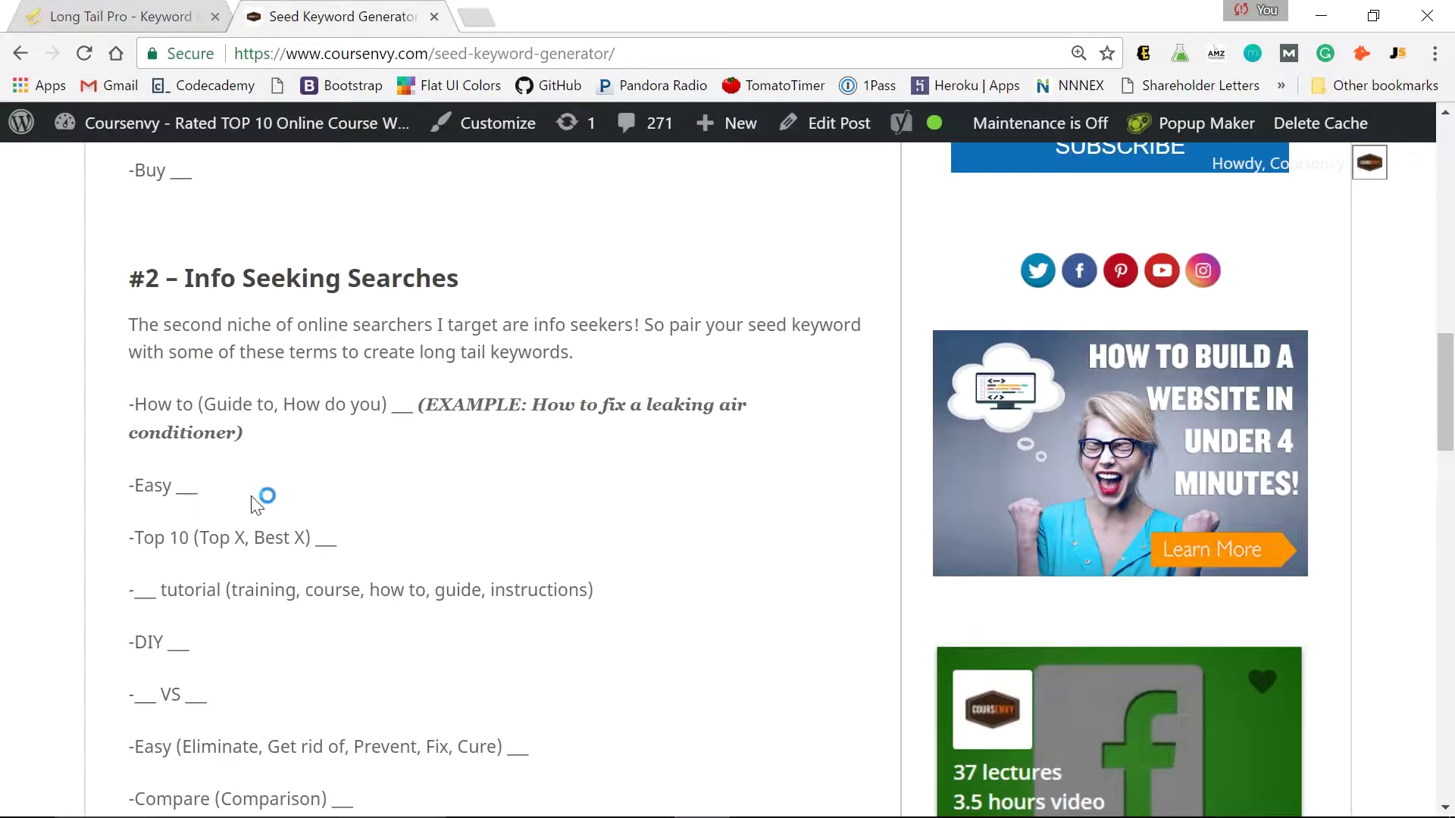
pyautogui.scroll(-1, 273, 499)
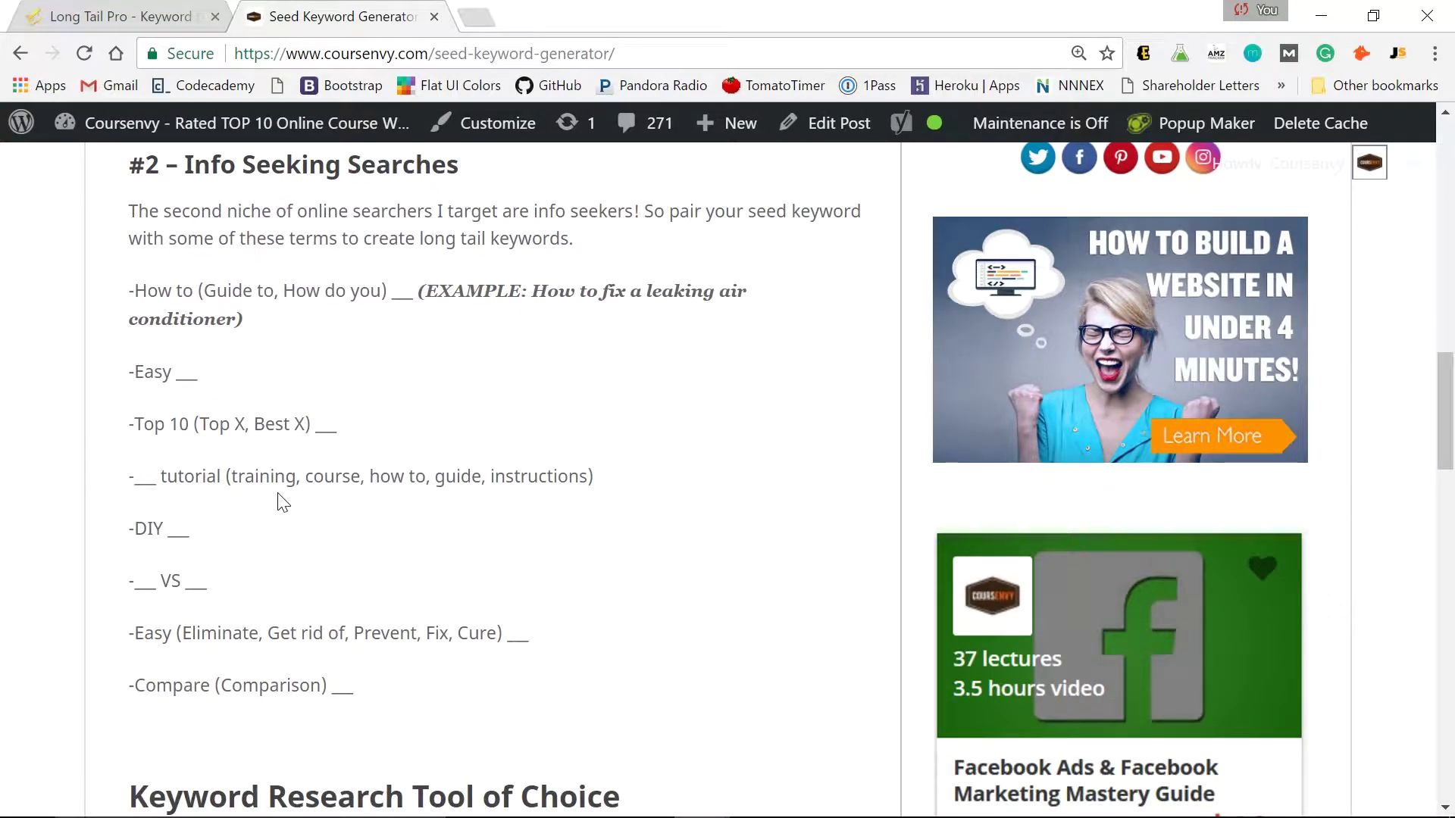
pyautogui.click(156, 17)
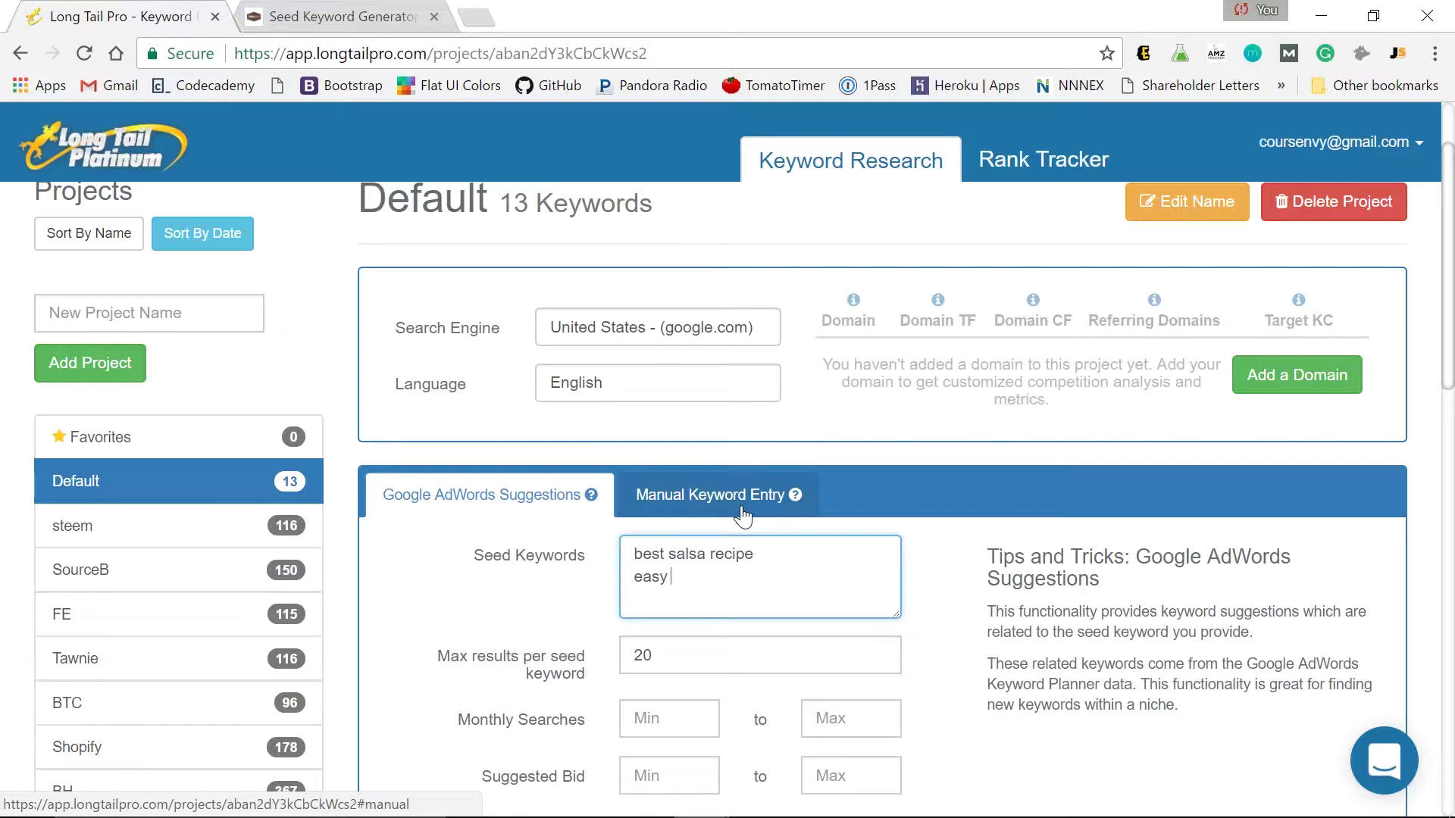
pyautogui.write('recipe')
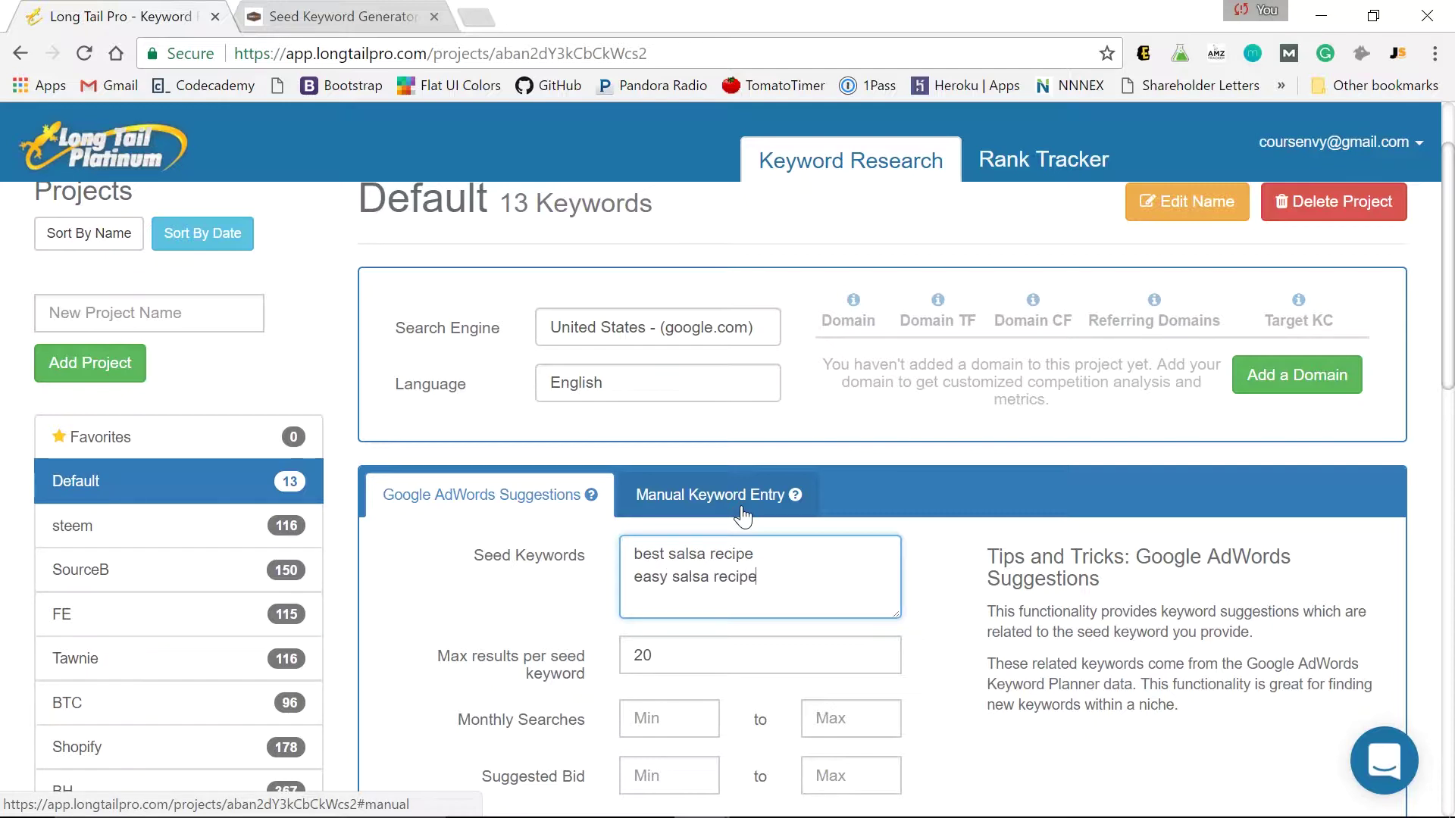
pyautogui.scroll(-2, 1165, 587)
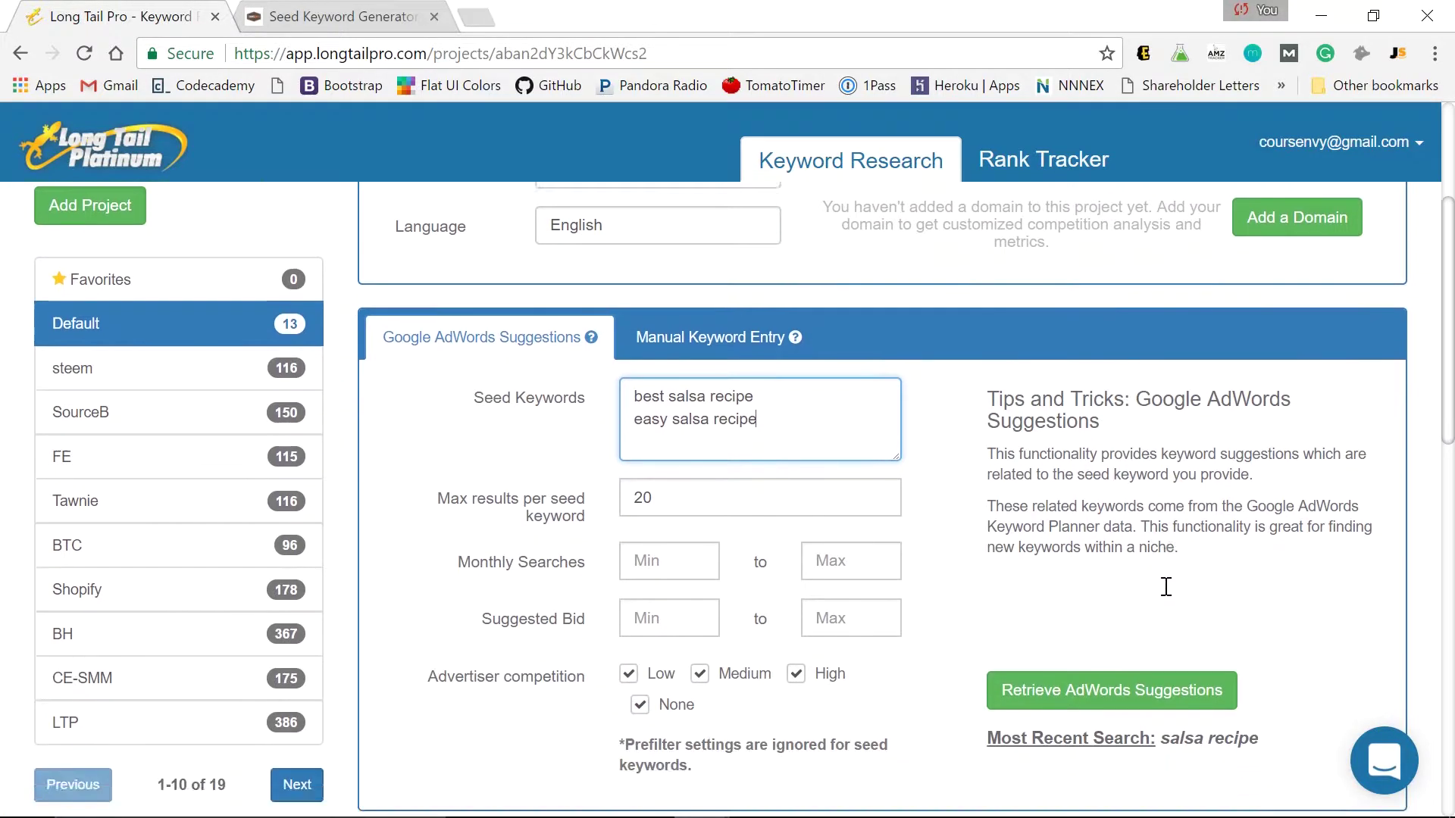
pyautogui.scroll(-1, 1165, 587)
# - Retrieve suggestions for both salsa seeds and review new rows like 'best salsa recipe ever' (390, KC 39)
pyautogui.click(1136, 619)
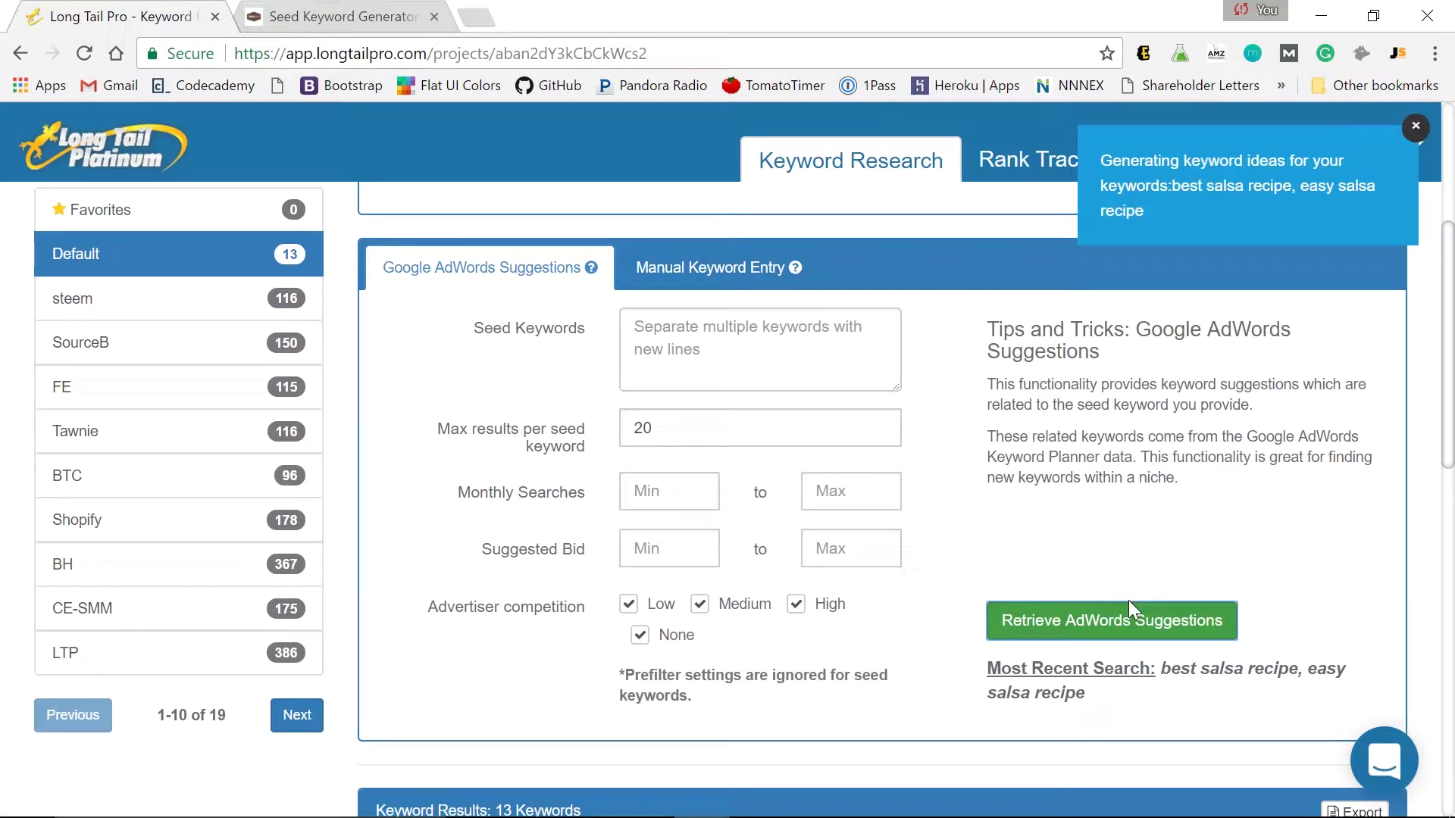
pyautogui.scroll(-8, 1117, 591)
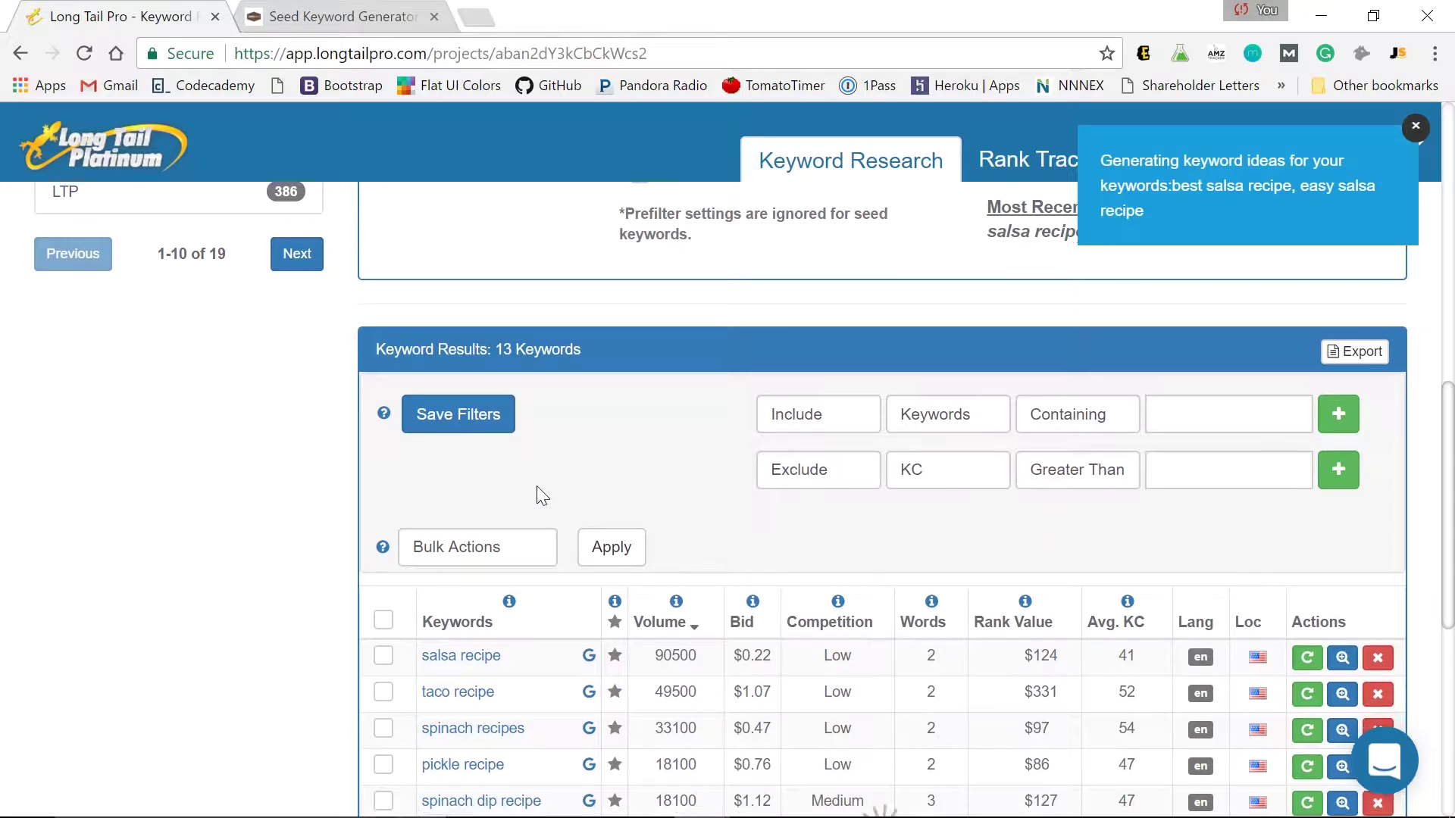
pyautogui.scroll(-4, 209, 565)
pyautogui.scroll(2, 205, 558)
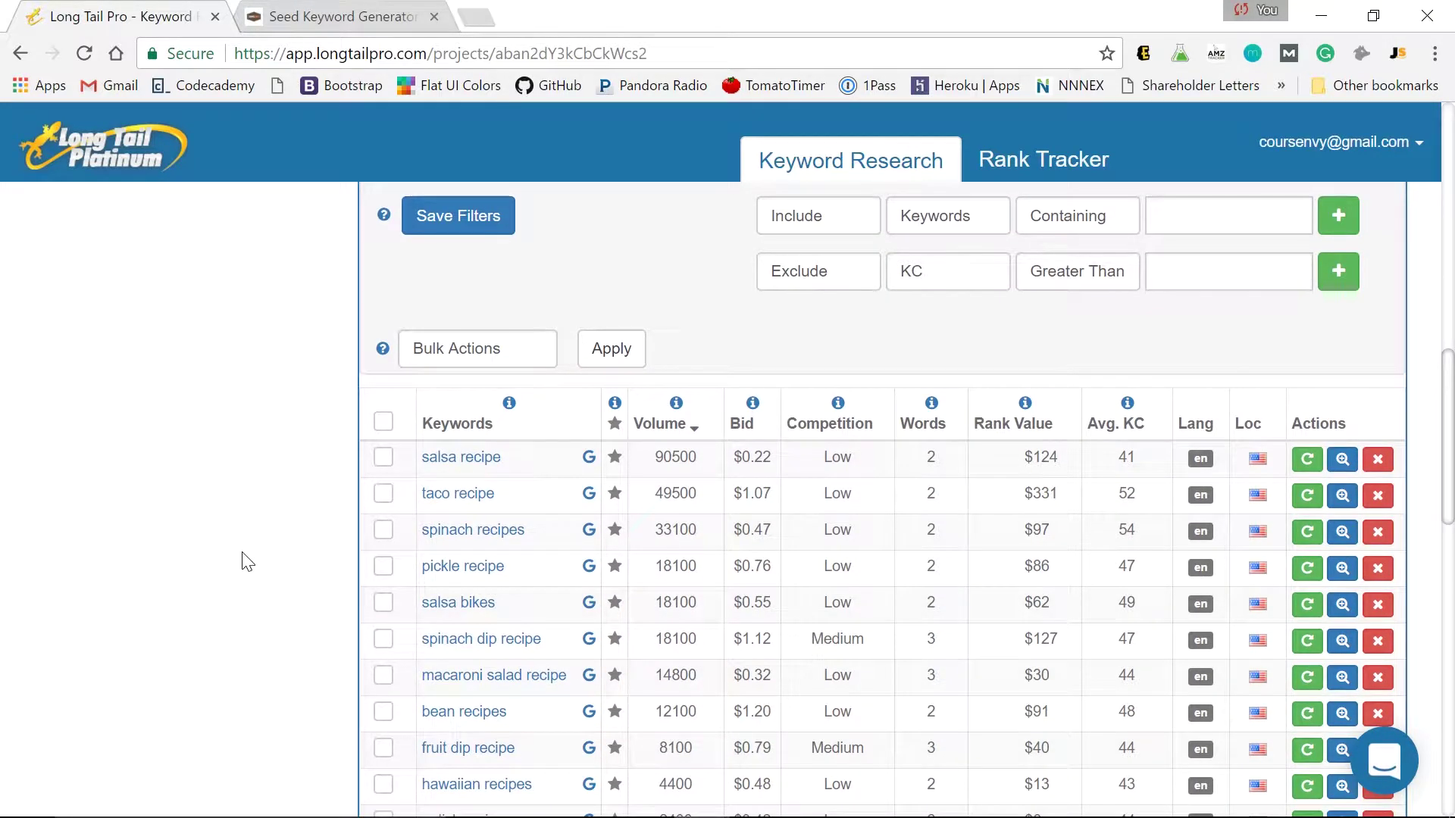
pyautogui.scroll(-1, 242, 560)
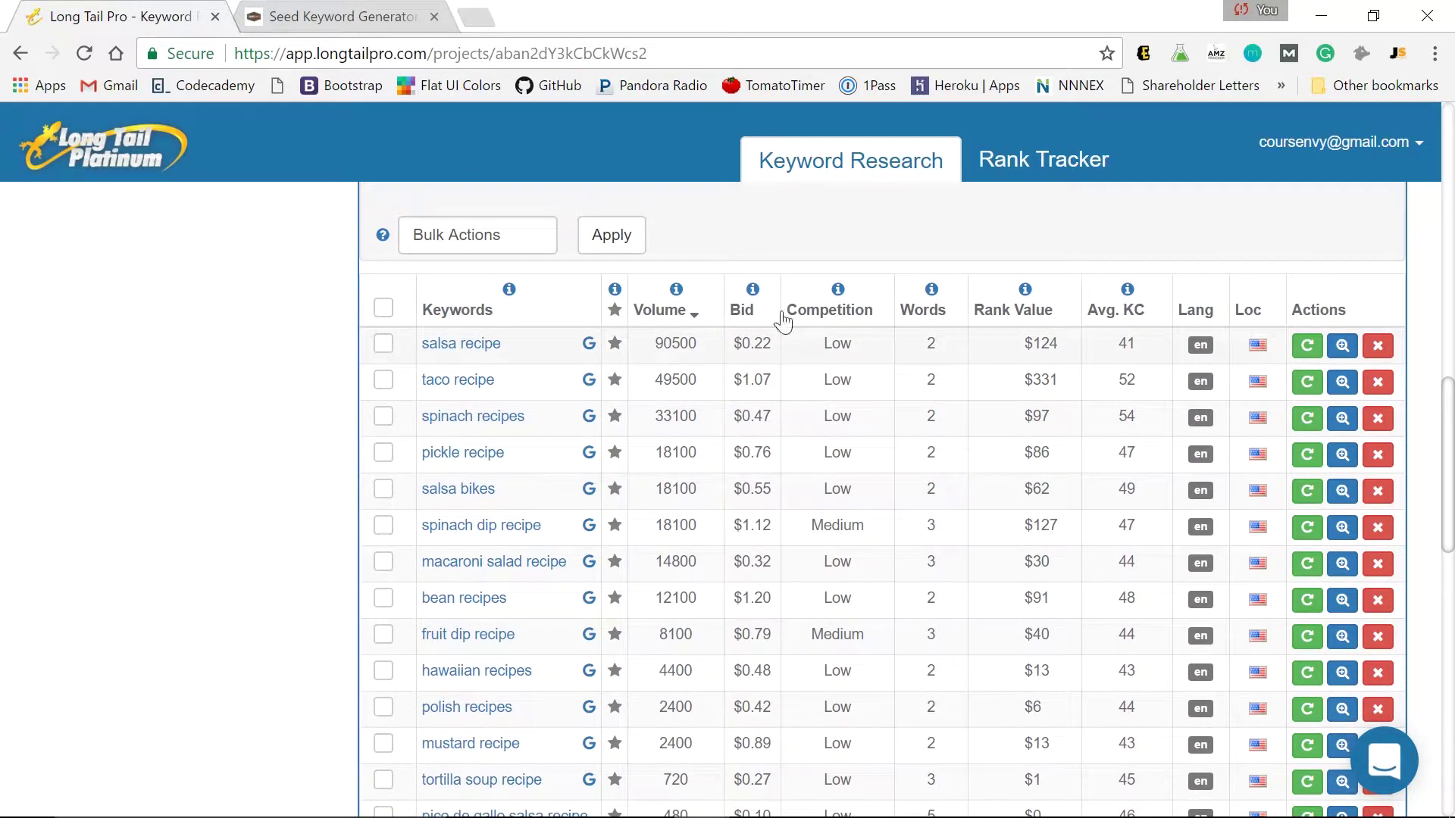
pyautogui.scroll(-3, 394, 523)
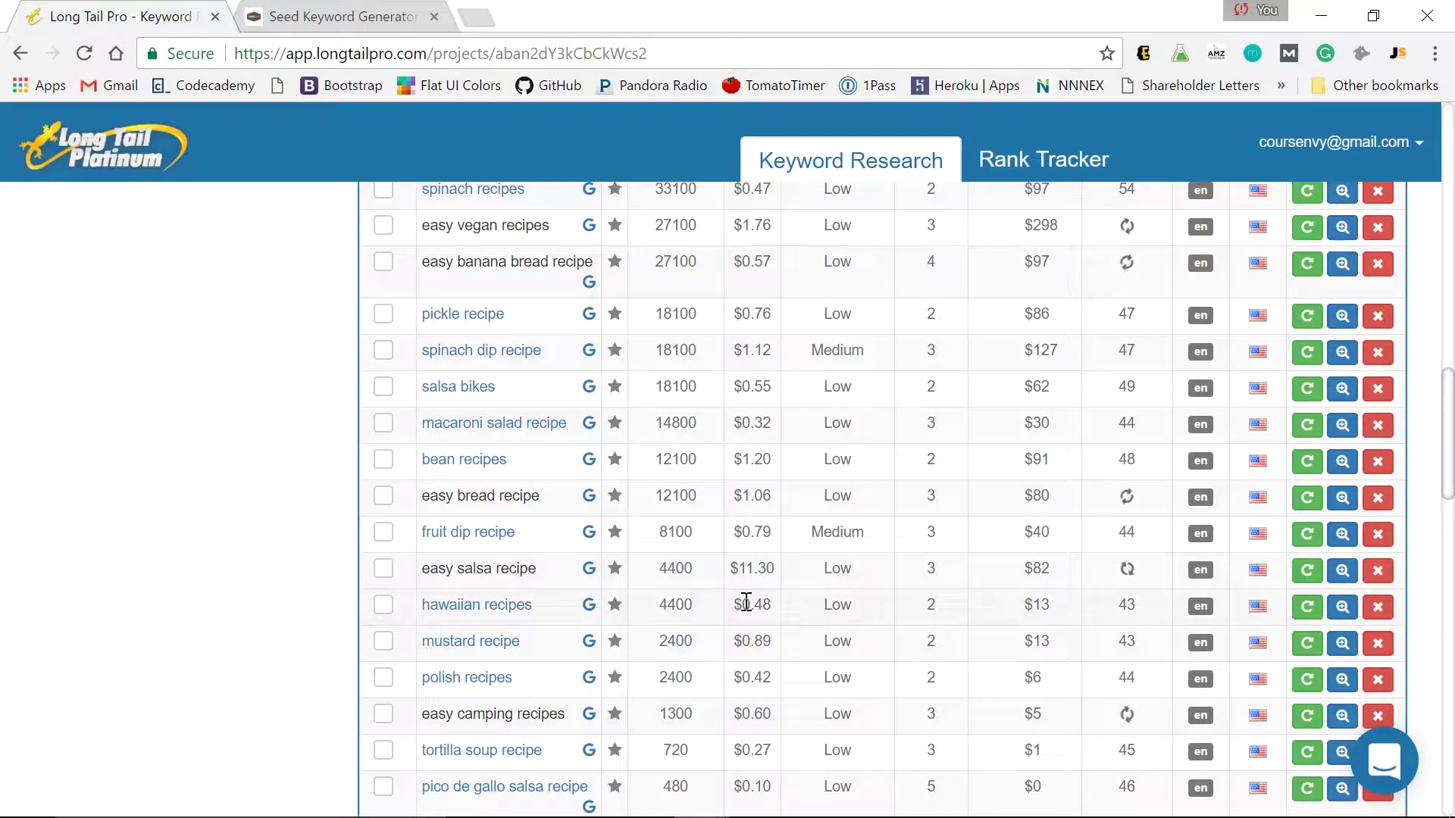
pyautogui.scroll(-1, 743, 614)
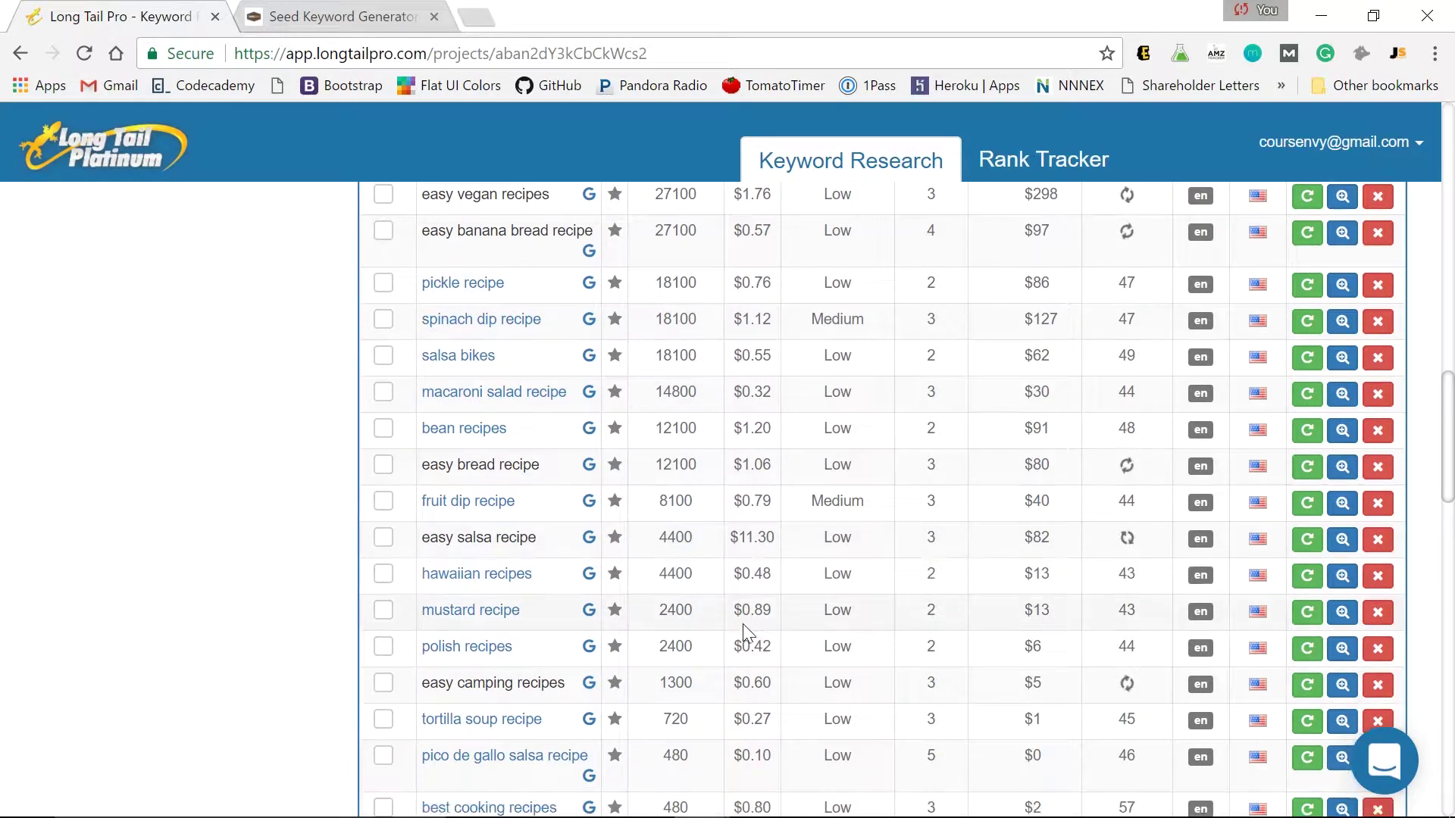
pyautogui.scroll(-3, 788, 625)
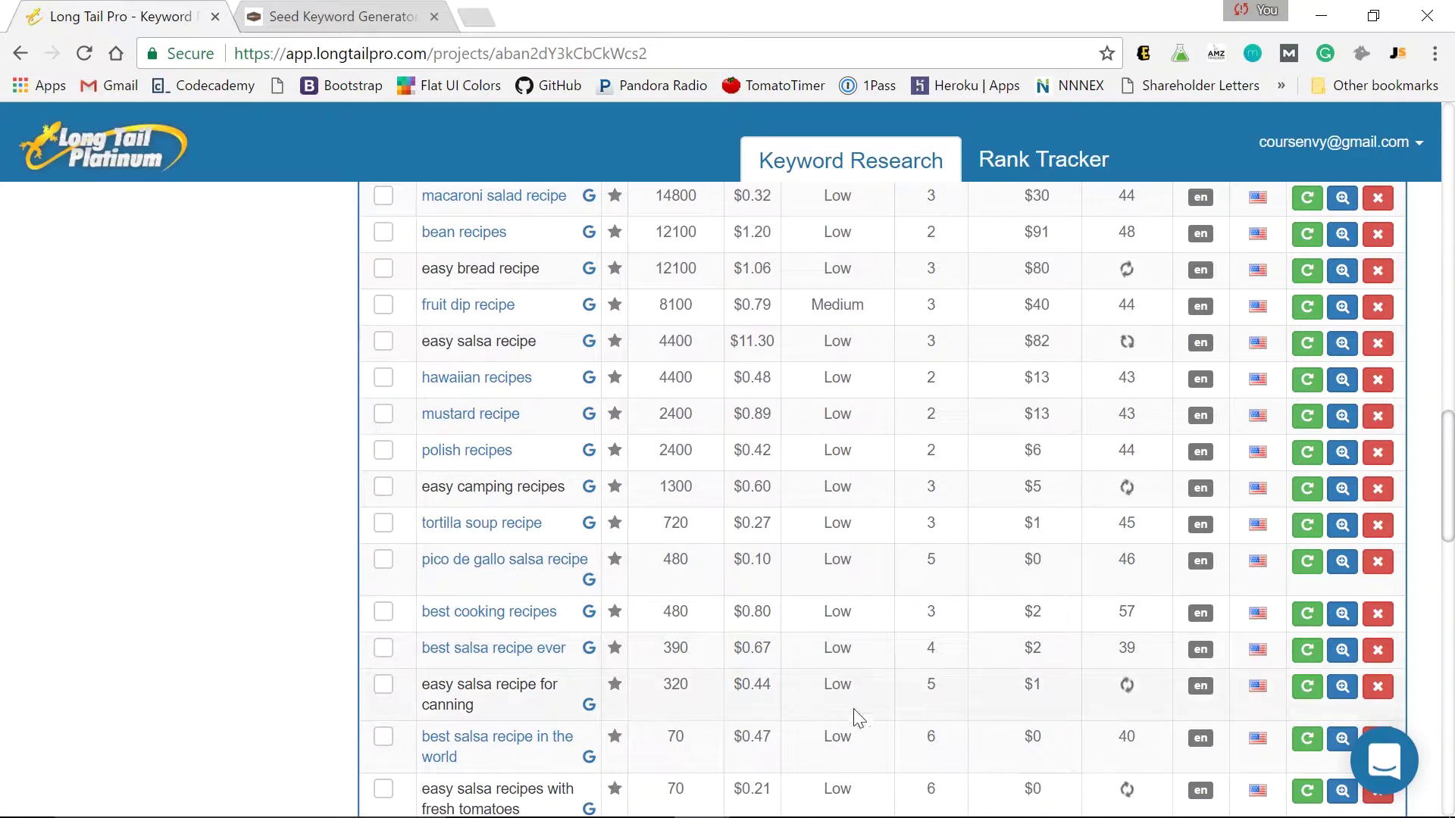
pyautogui.scroll(-2, 803, 613)
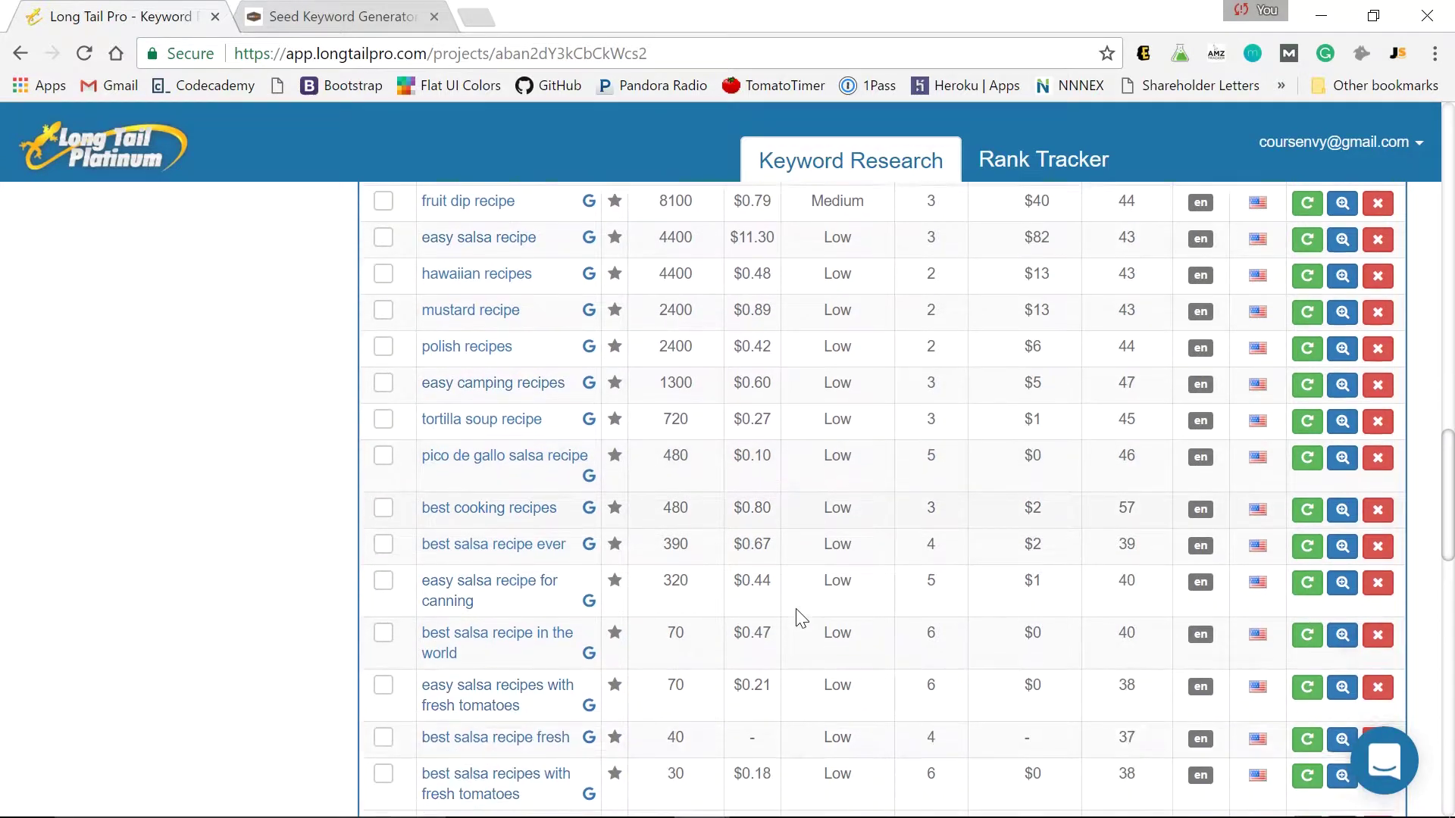
pyautogui.scroll(-2, 795, 606)
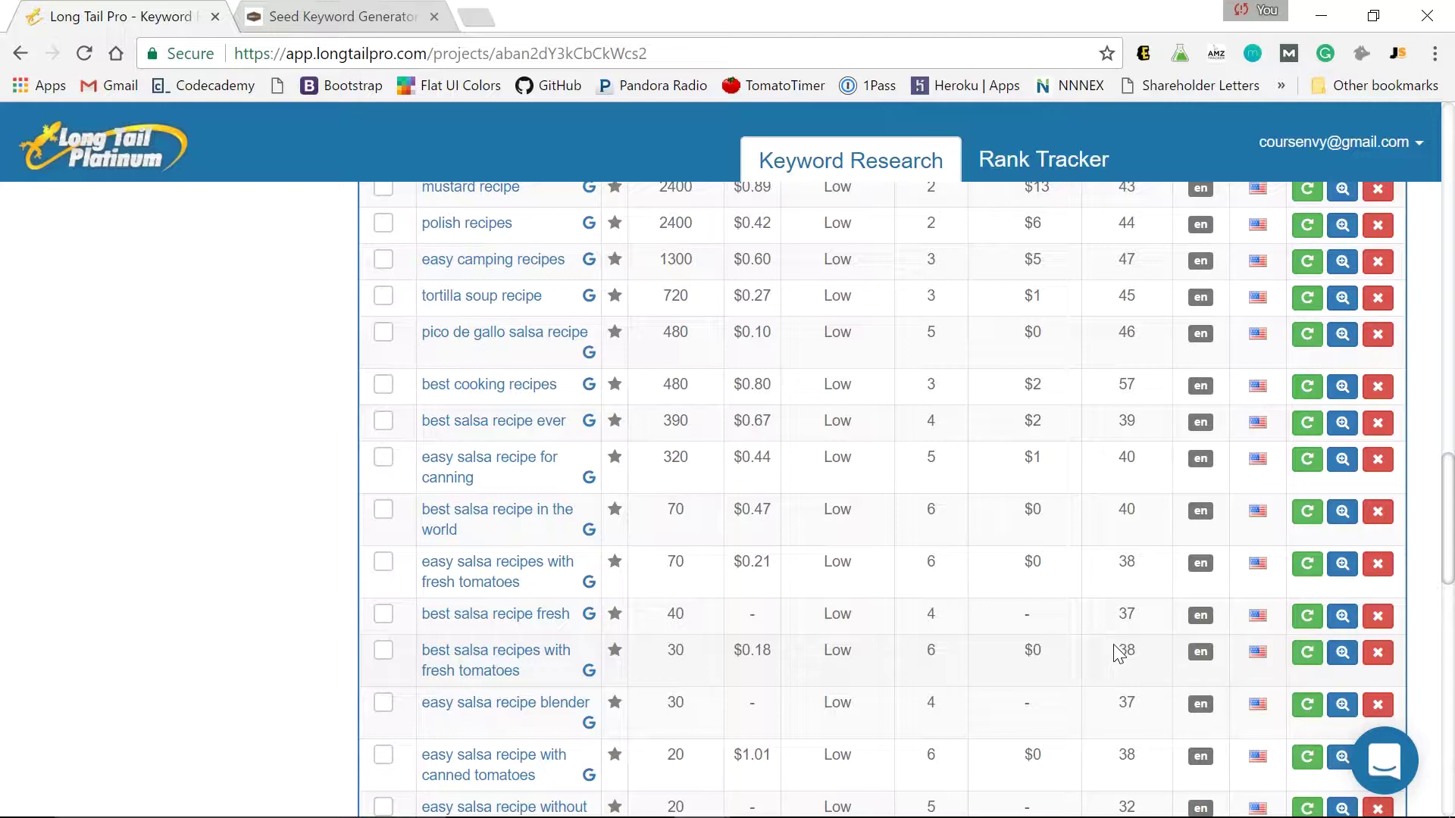
pyautogui.scroll(-2, 1114, 643)
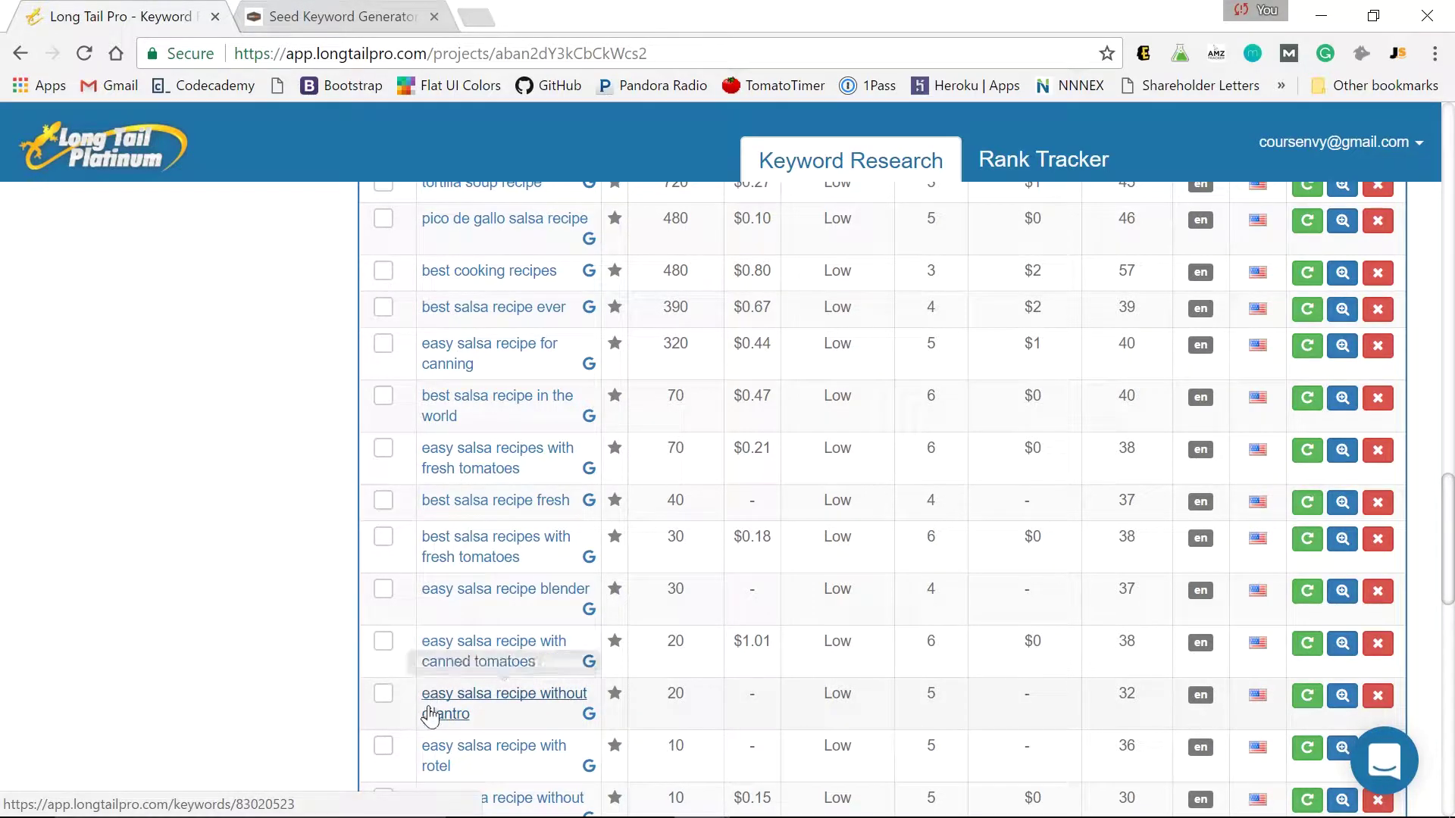
pyautogui.scroll(7, 535, 671)
pyautogui.scroll(8, 535, 671)
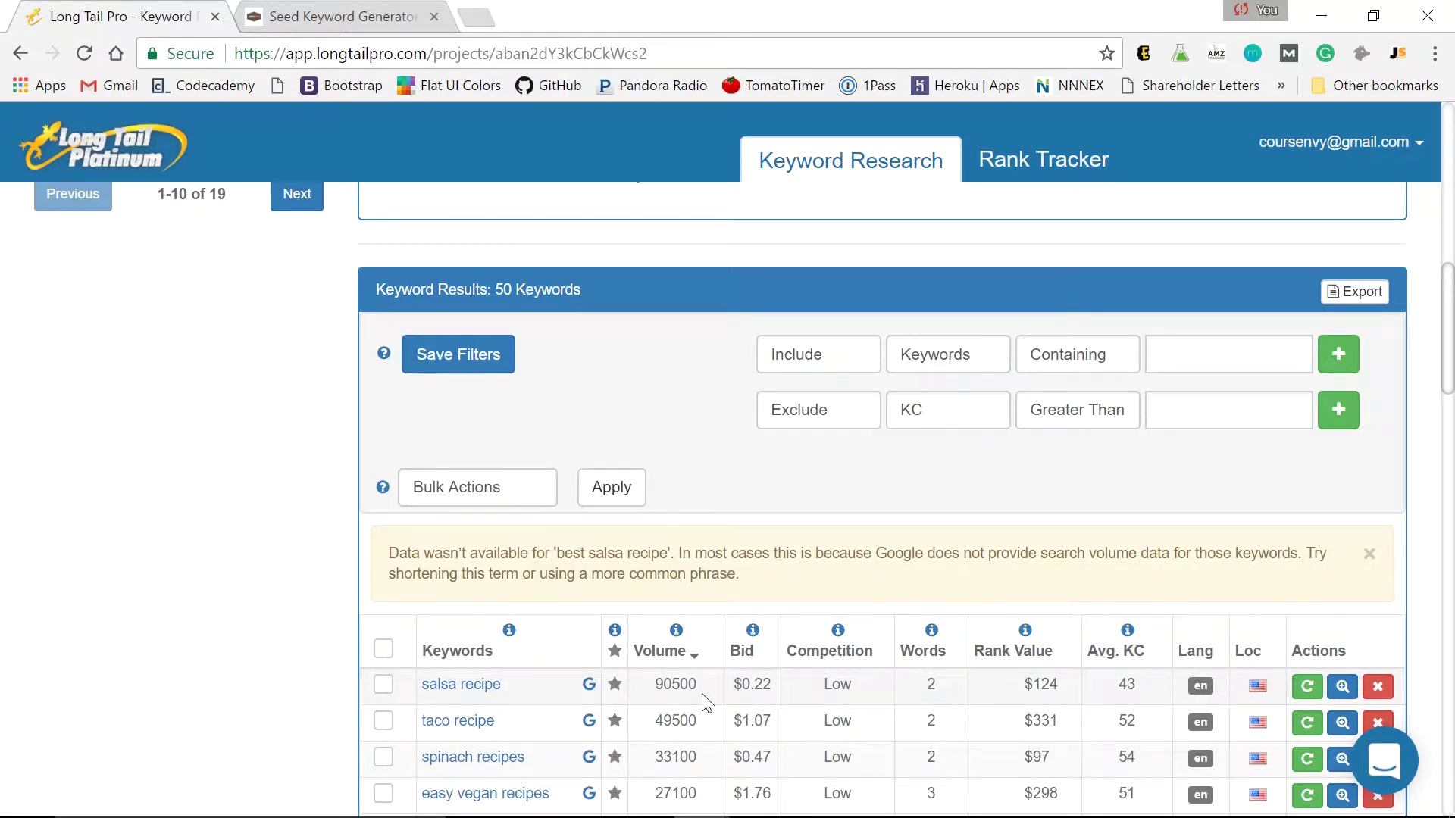
pyautogui.scroll(-3, 707, 703)
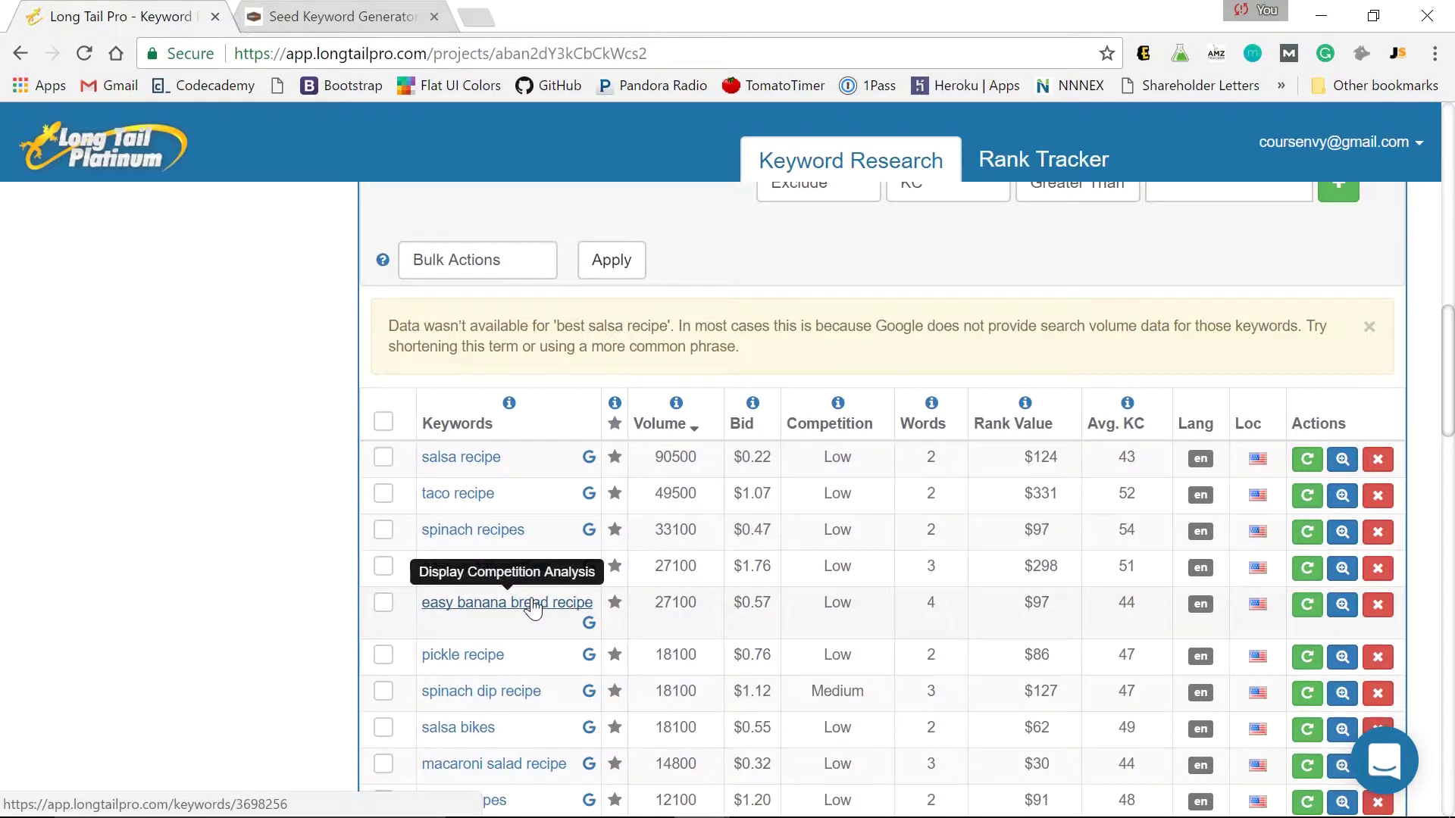
pyautogui.scroll(-3, 533, 607)
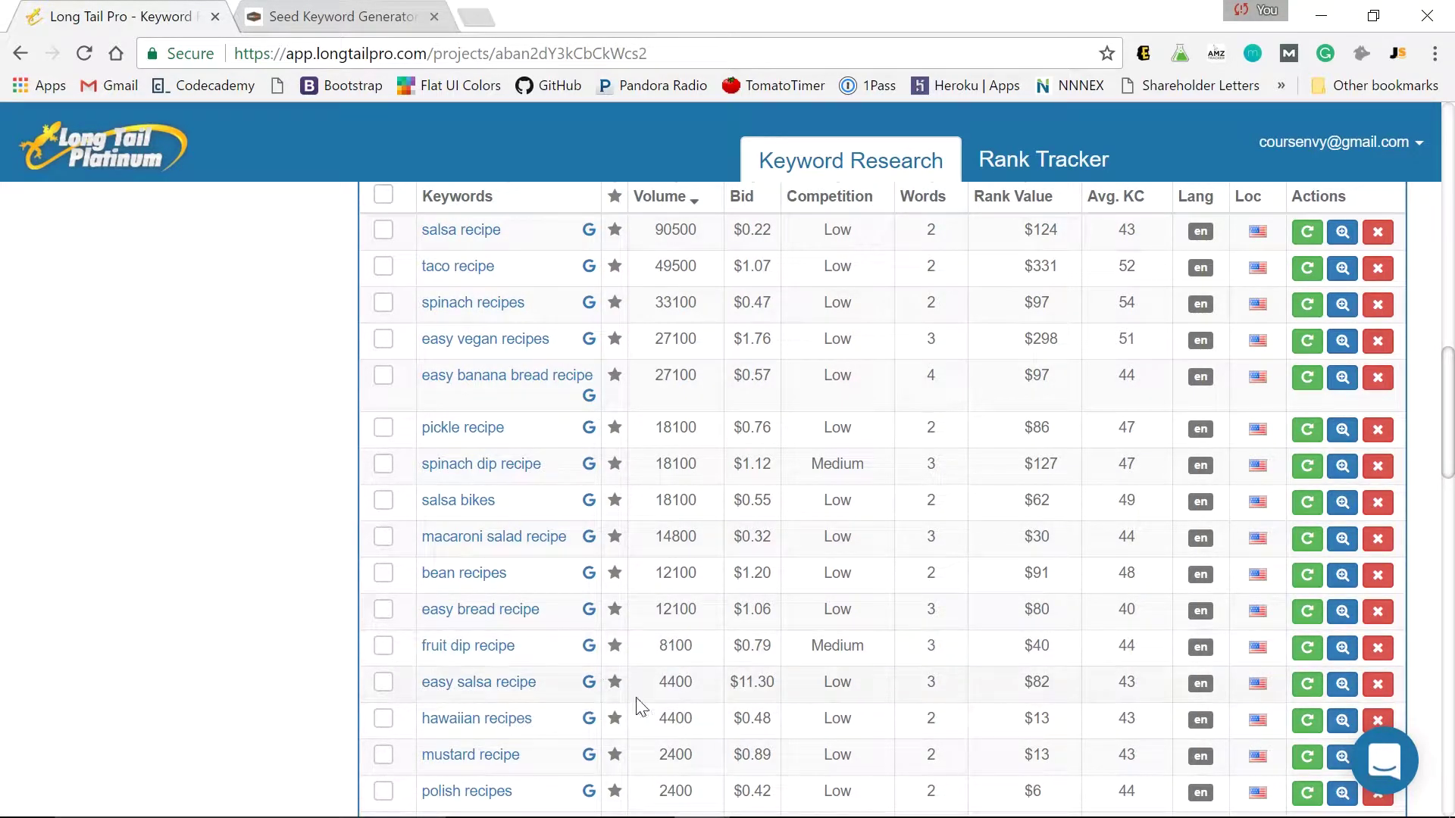
pyautogui.scroll(-12, 671, 644)
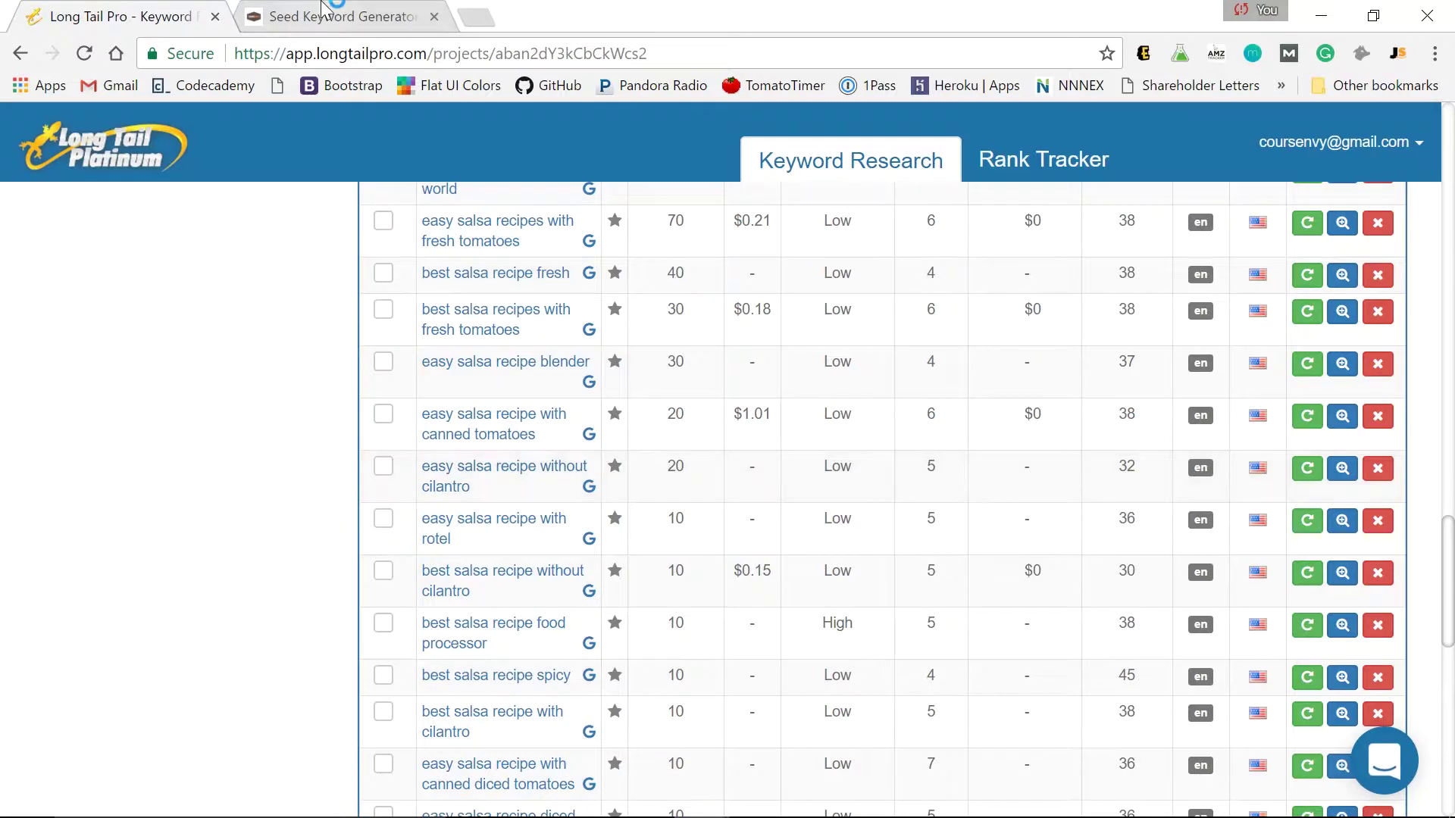
pyautogui.hotkey('ctrl', 'Tab')
pyautogui.scroll(7, 477, 538)
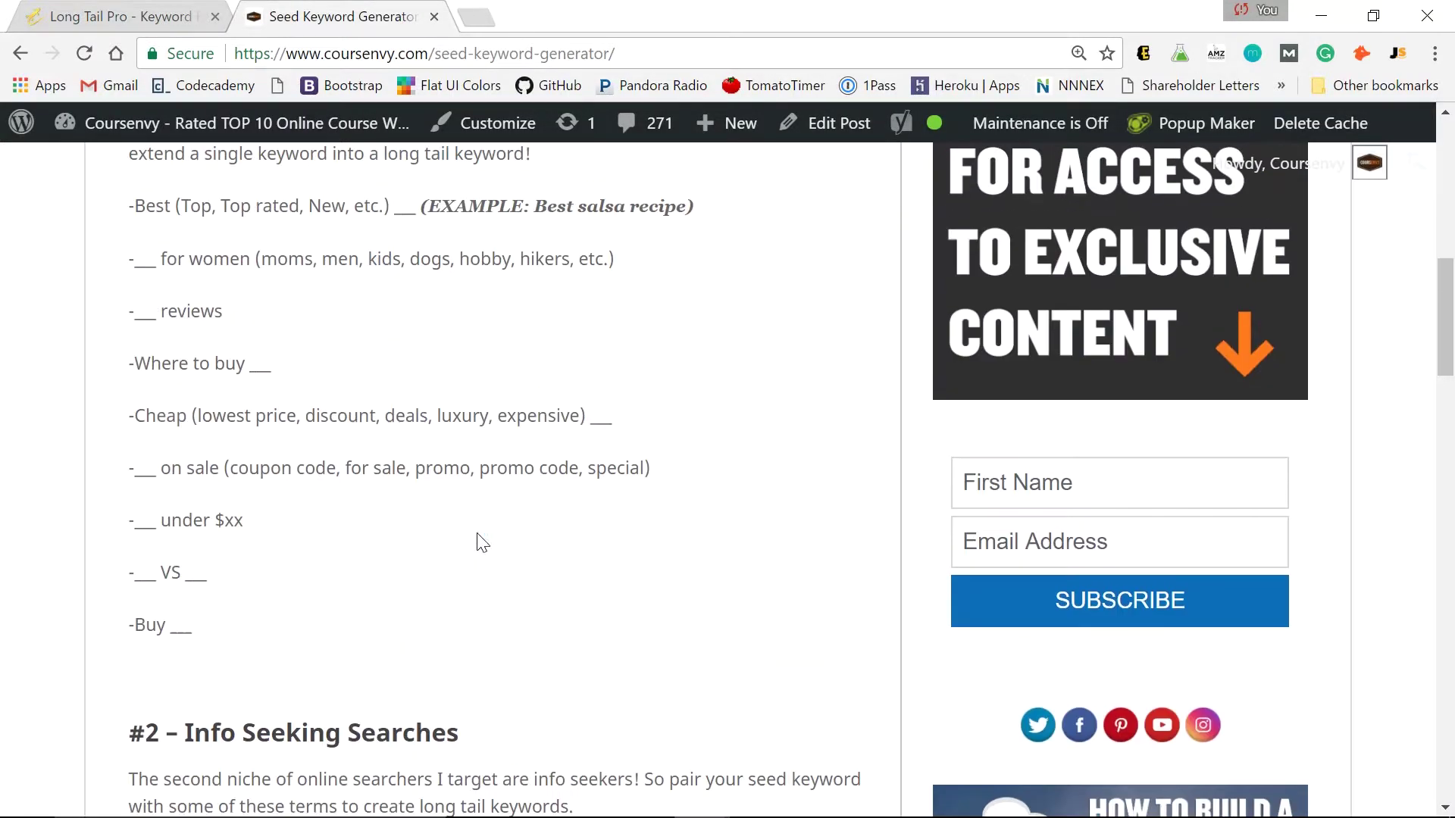
pyautogui.scroll(3, 570, 573)
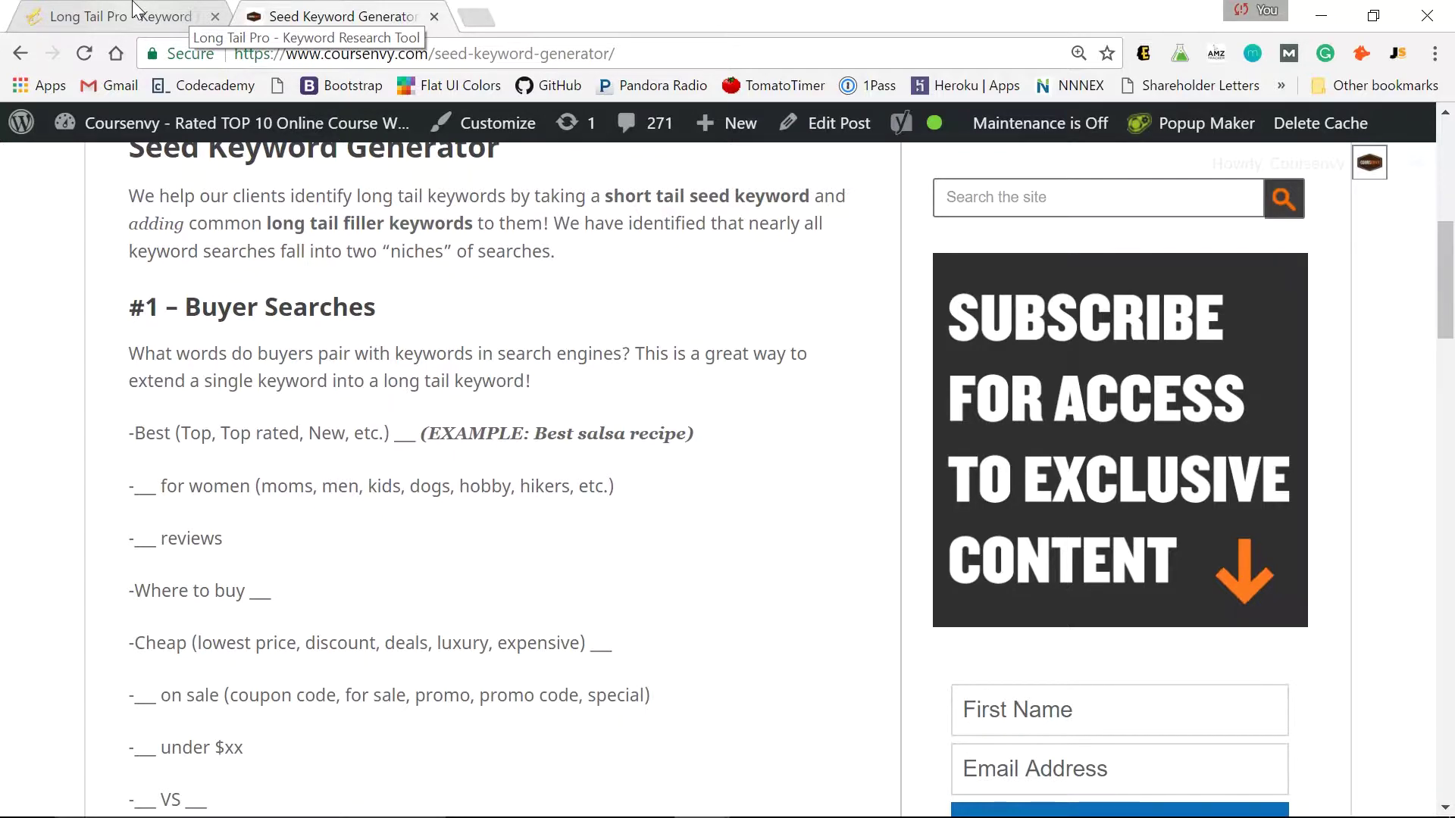
pyautogui.scroll(-2, 542, 389)
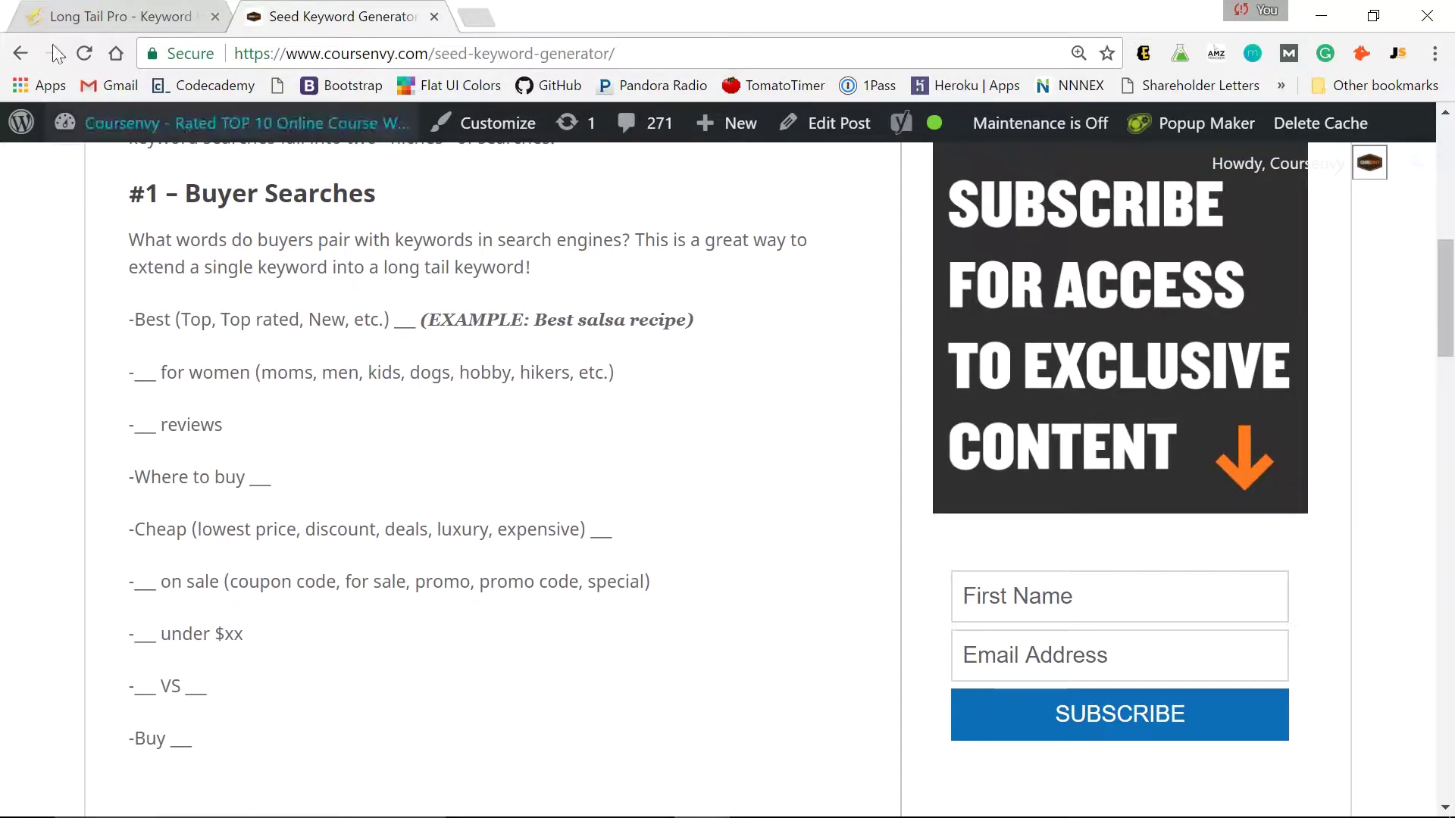
pyautogui.click(76, 16)
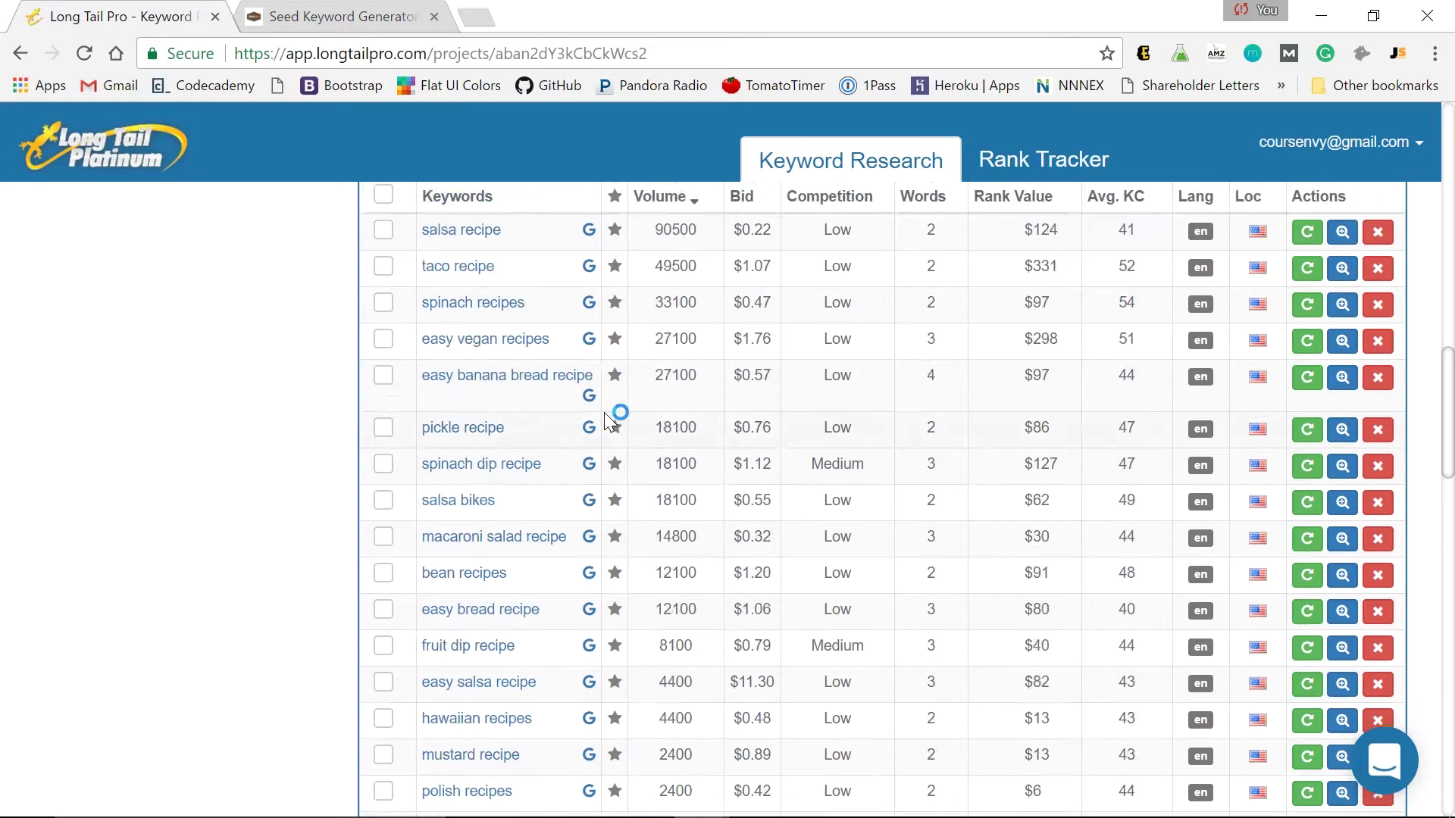
# - Enter the seed 'converse vs vans' and retrieve its keyword suggestions, growing the project to 70 keywords
pyautogui.click(746, 277)
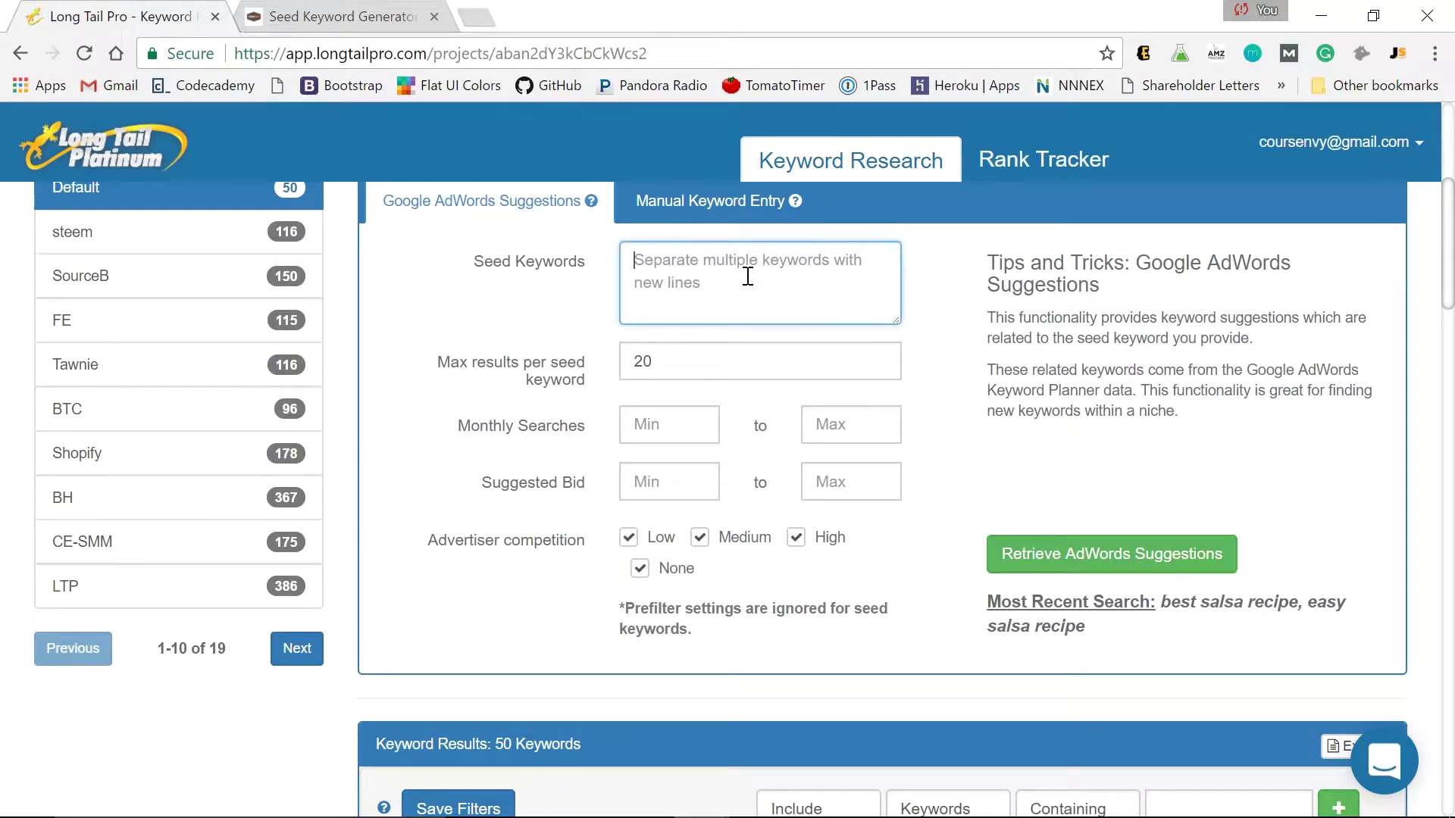
pyautogui.write('converse vs vans')
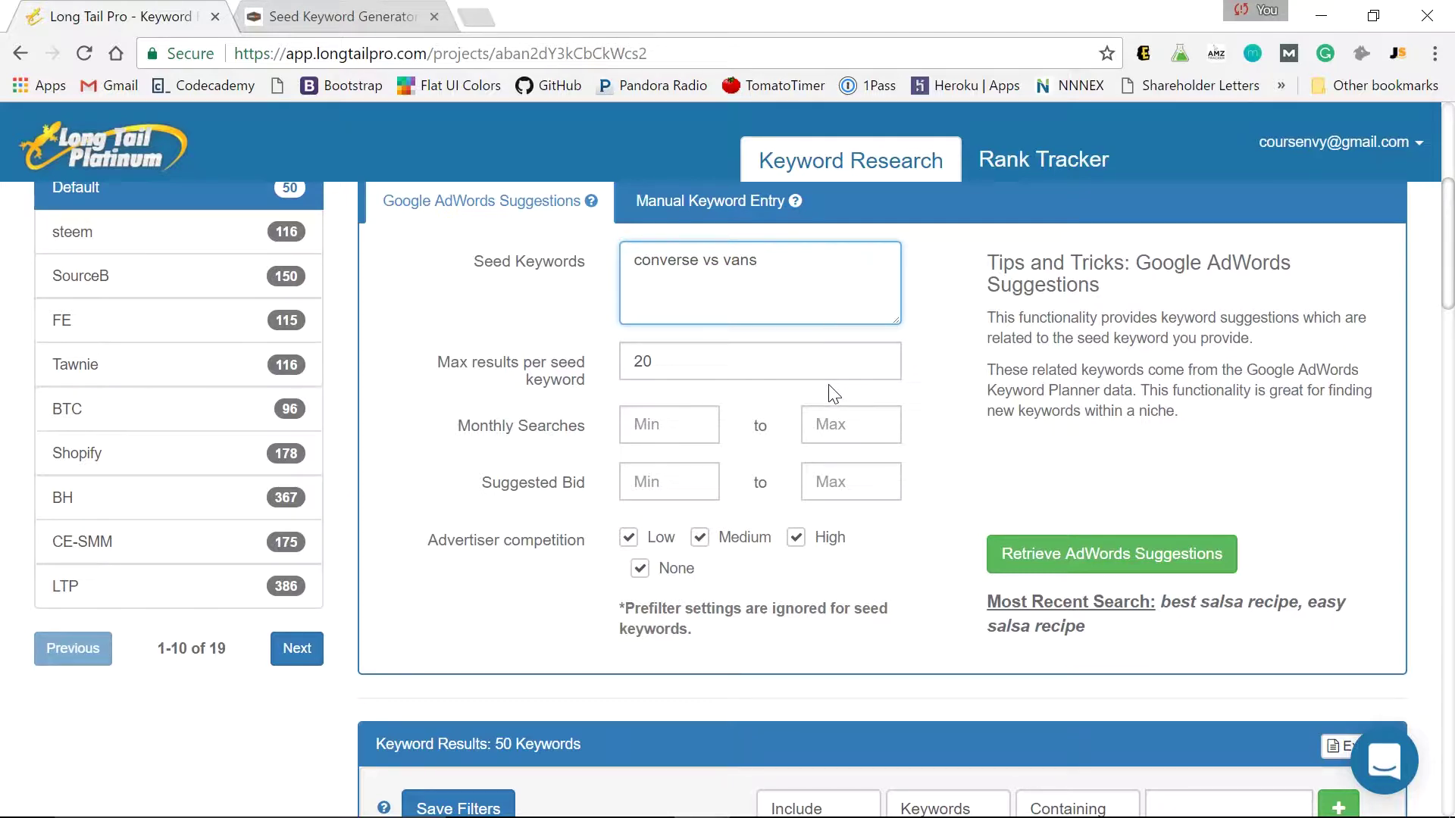
pyautogui.click(1137, 556)
pyautogui.scroll(-5, 557, 472)
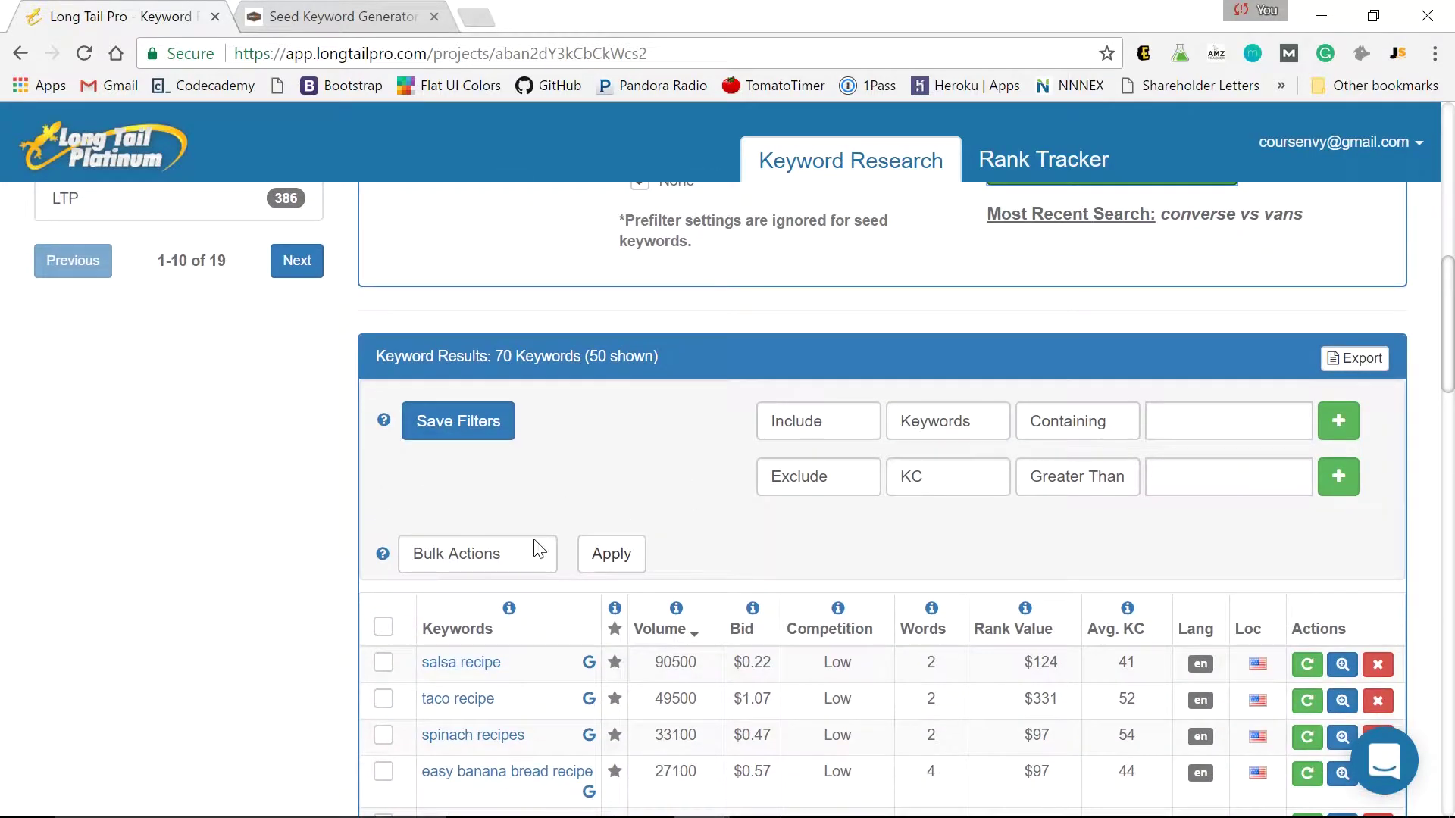
pyautogui.scroll(10, 538, 547)
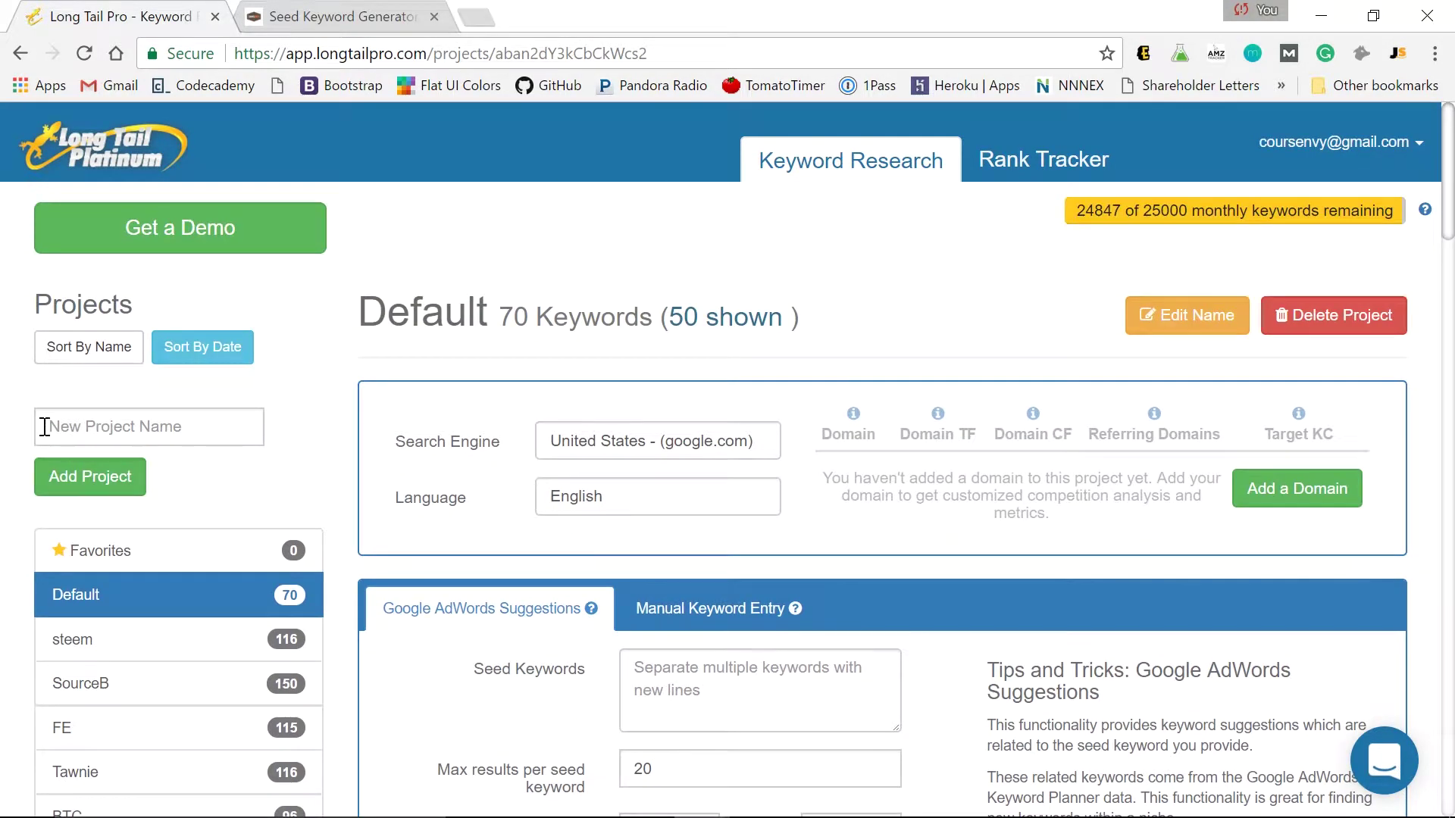
# - Scroll to the volume-sorted results led by 'salsa recipe' (90500) and 'taco recipe' (49500)
pyautogui.click(195, 428)
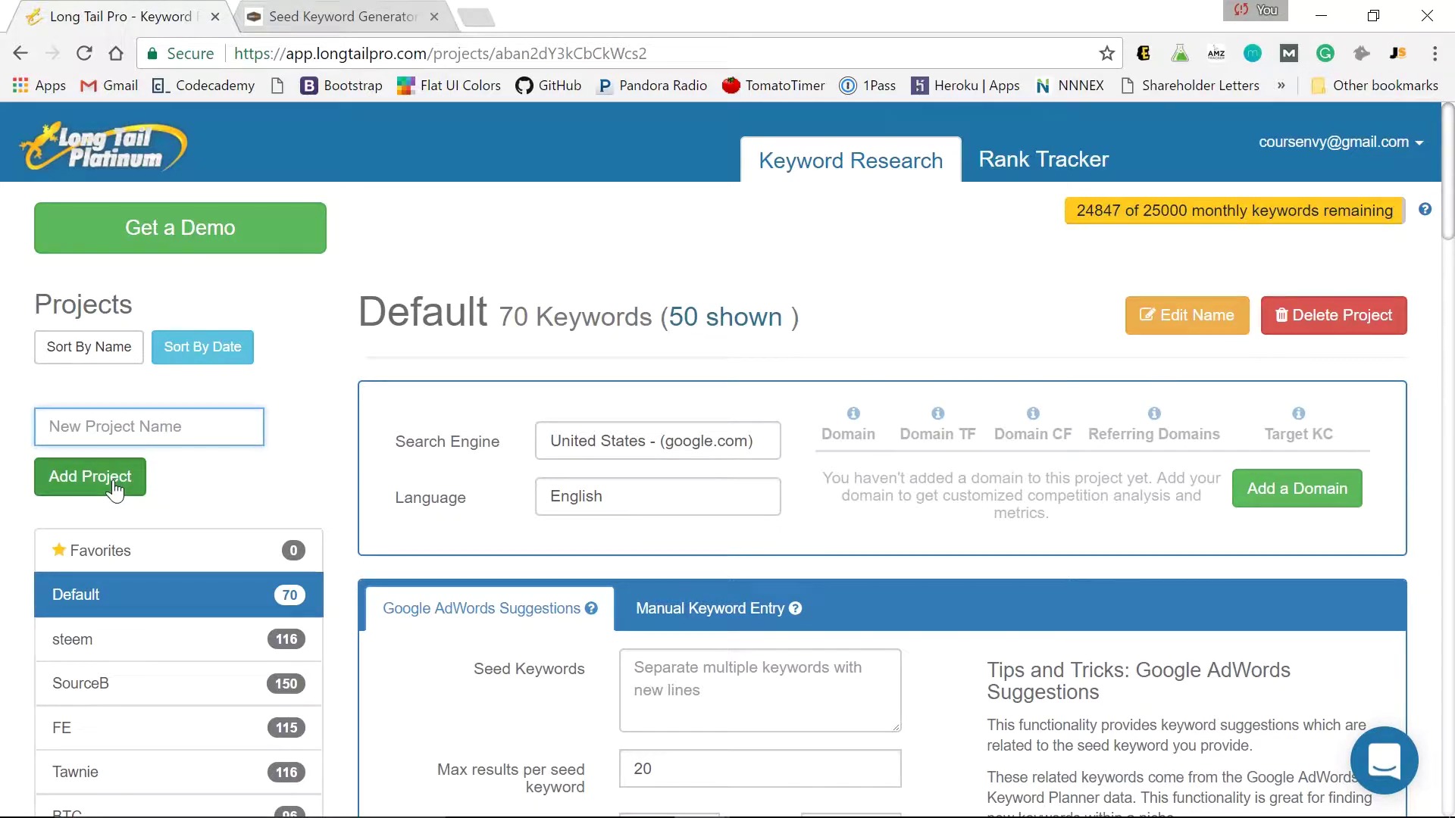
pyautogui.scroll(-2, 91, 606)
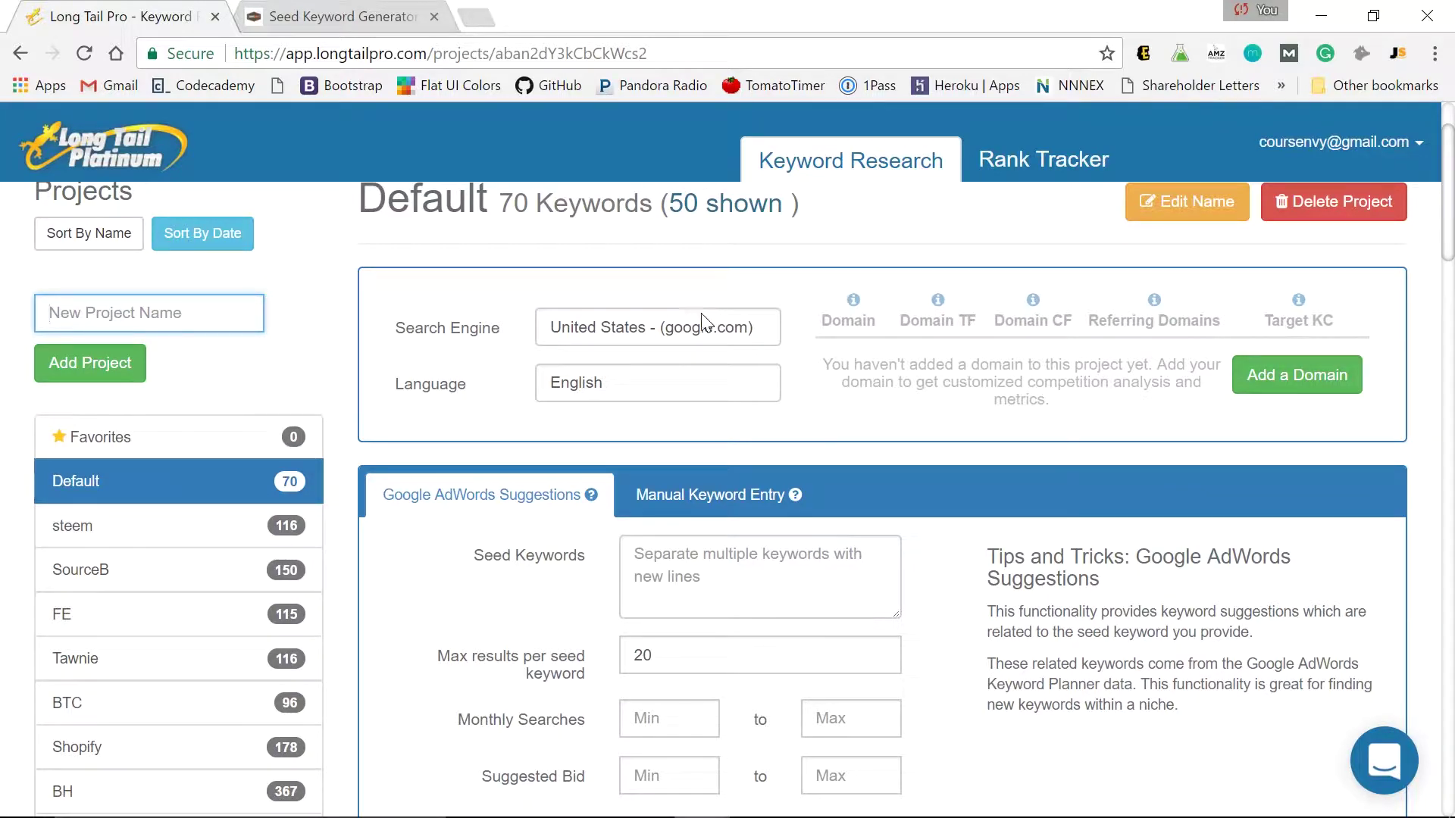
pyautogui.scroll(-10, 701, 322)
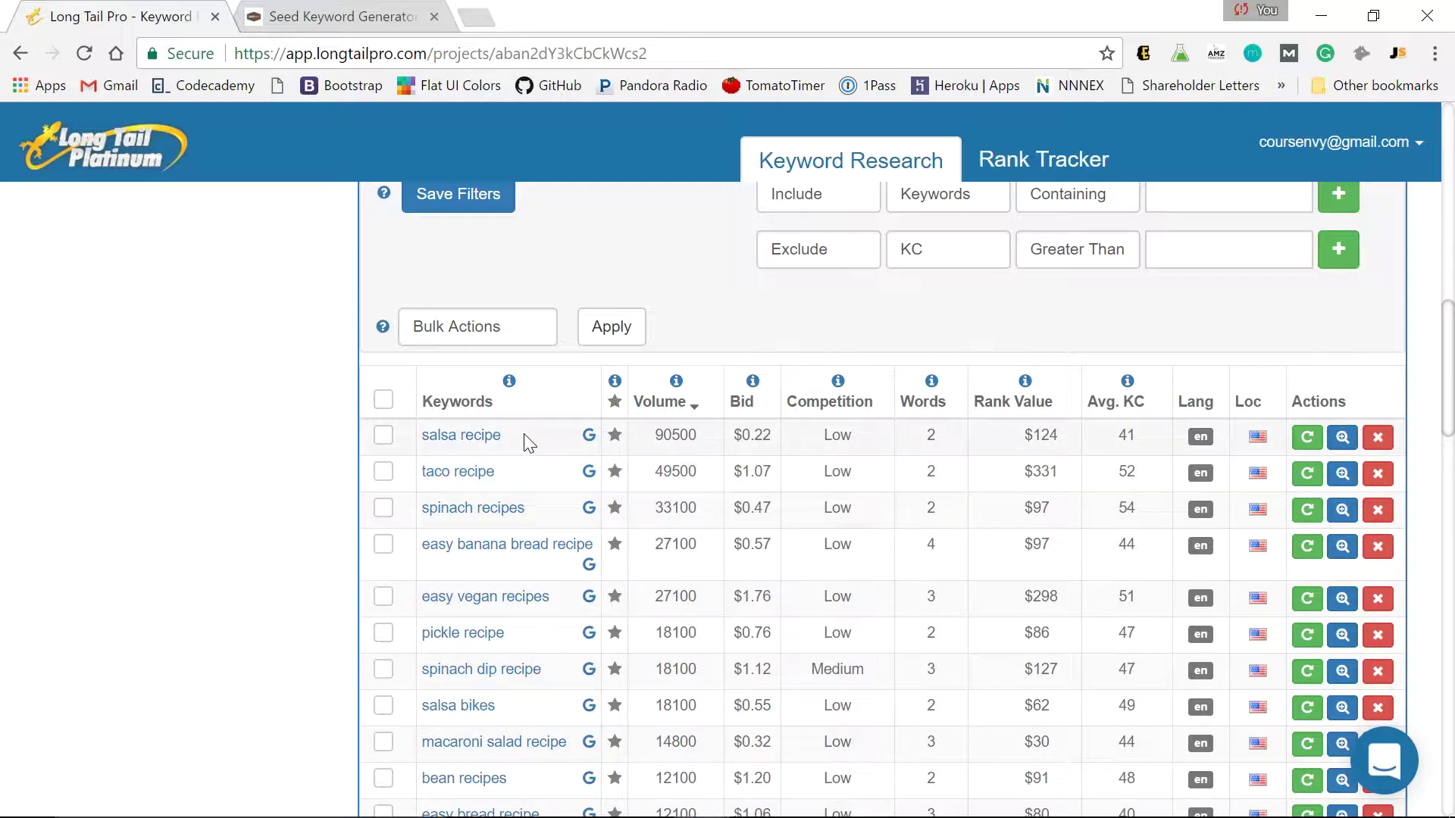
pyautogui.scroll(-6, 272, 462)
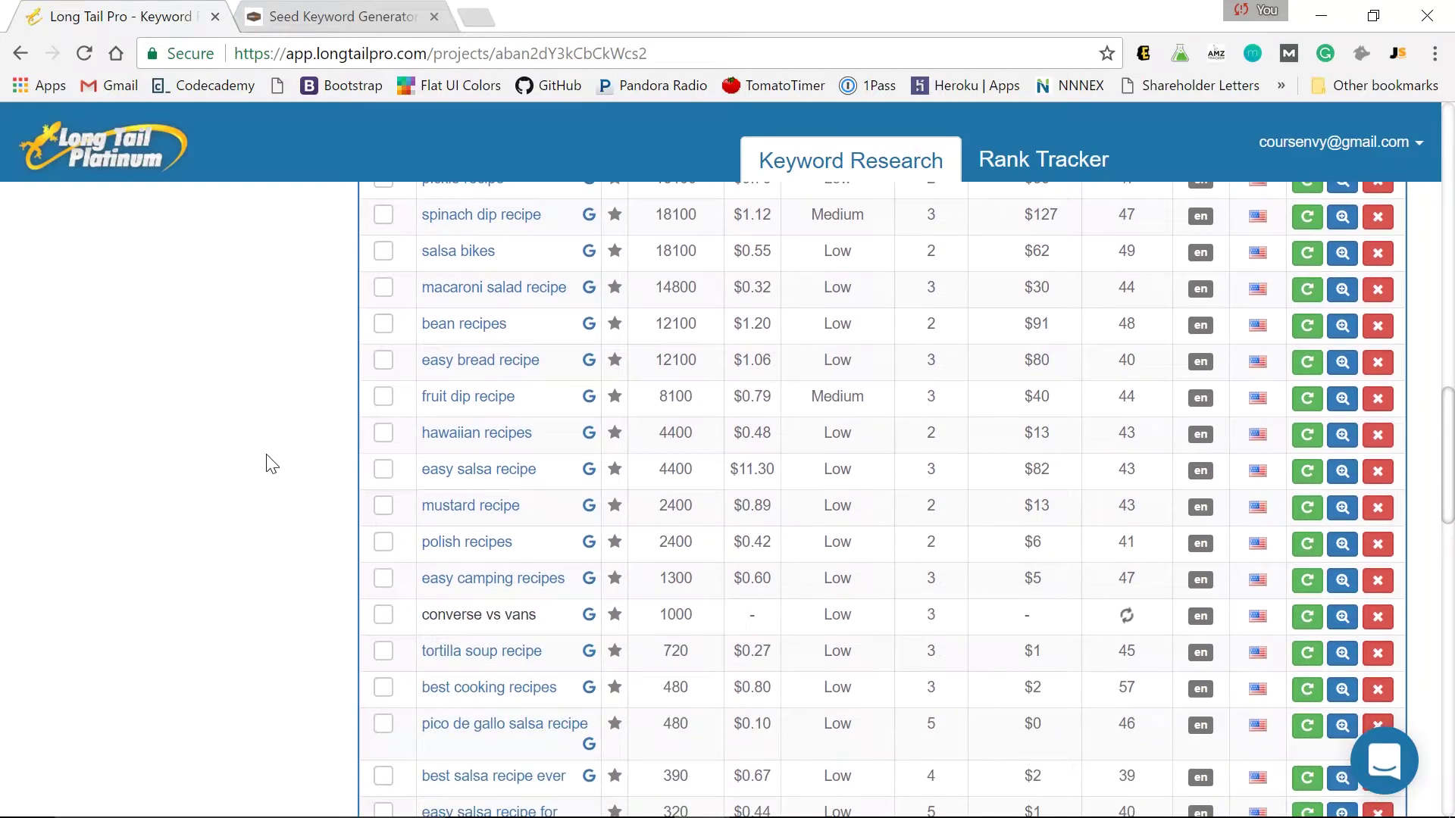
pyautogui.moveTo(473, 621)
pyautogui.scroll(8, 812, 598)
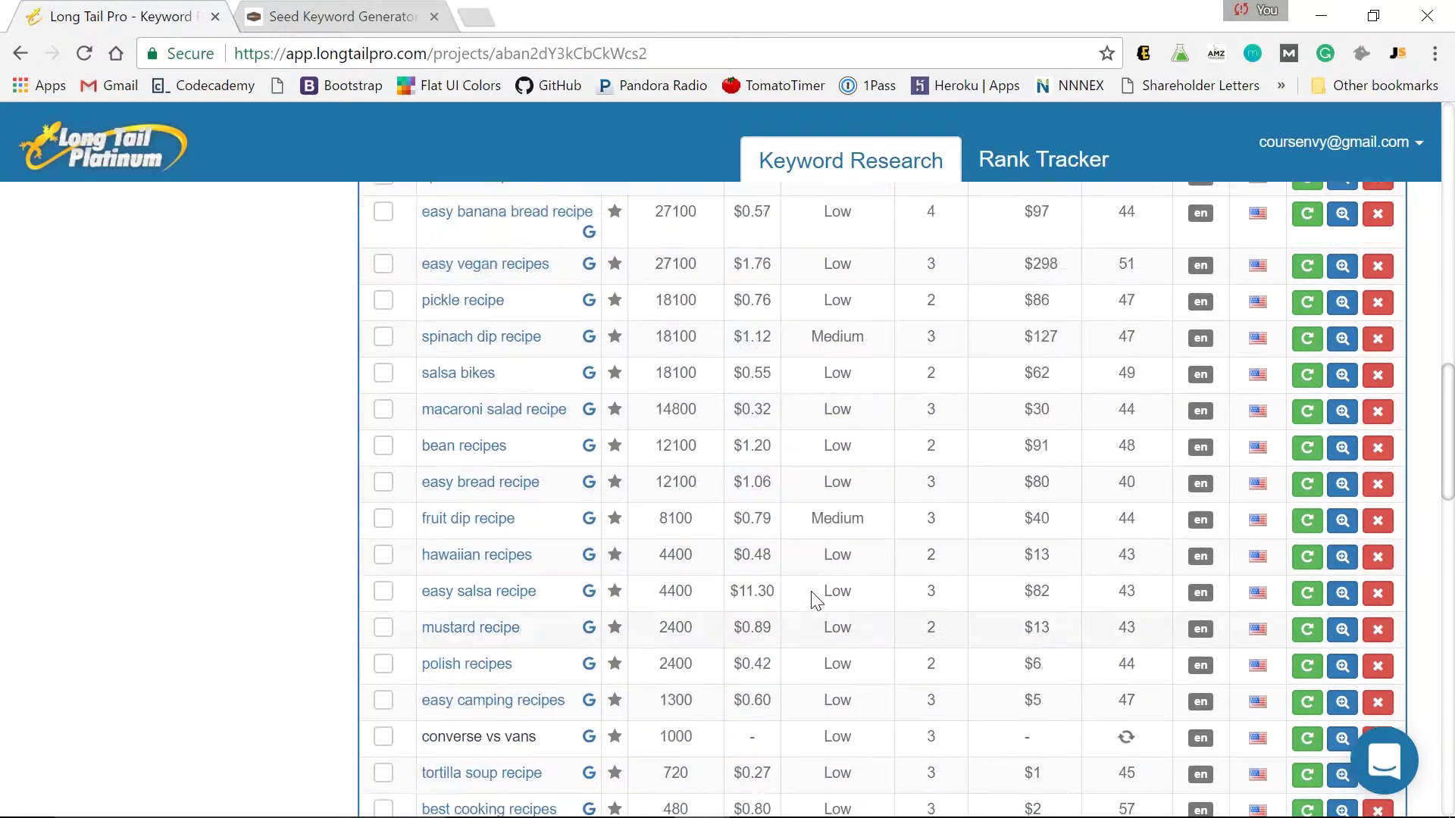
pyautogui.scroll(3, 838, 603)
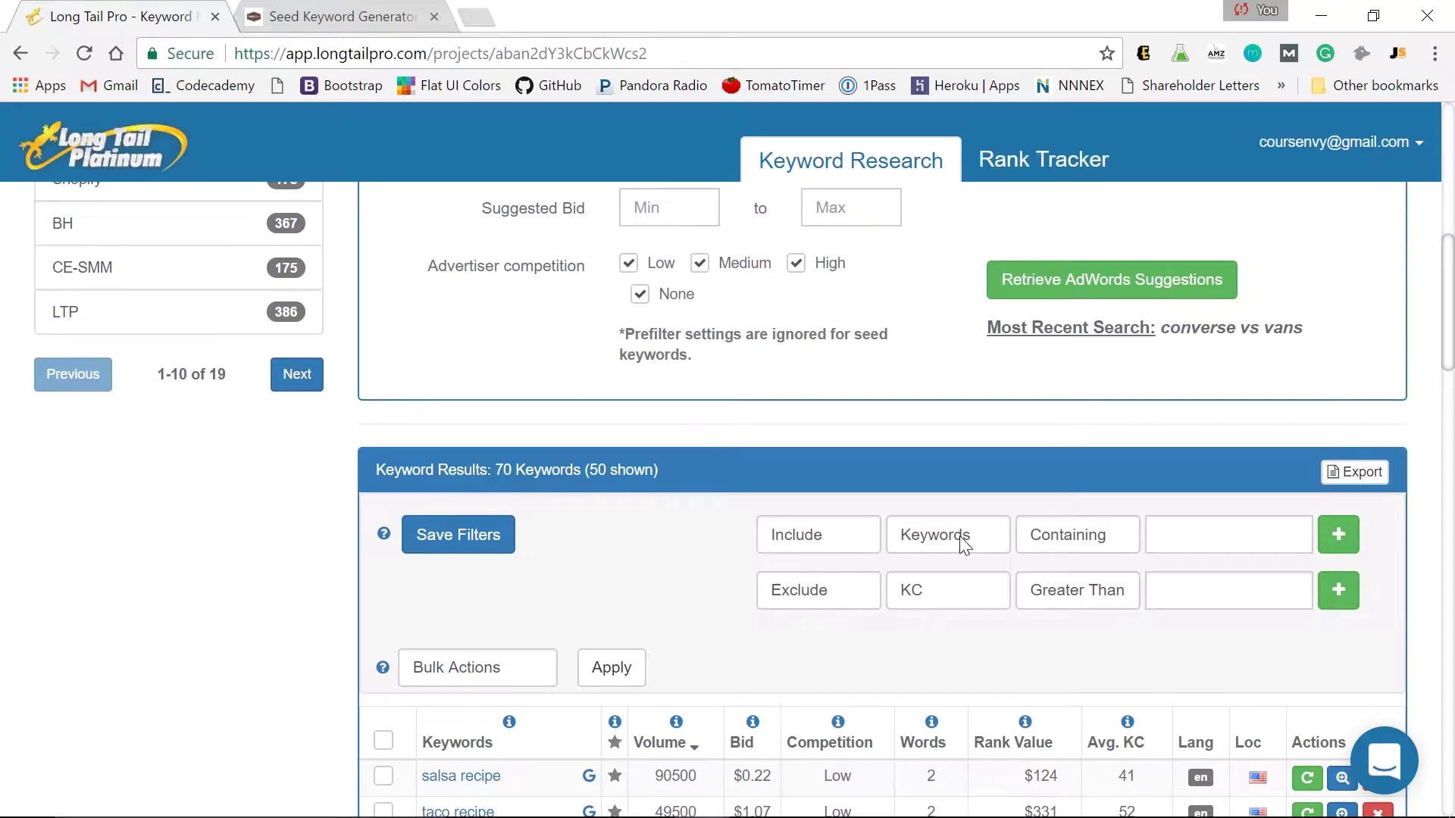
# - Filter the keyword results to those containing 'converse', showing 20 of 70 keywords
pyautogui.click(1221, 531)
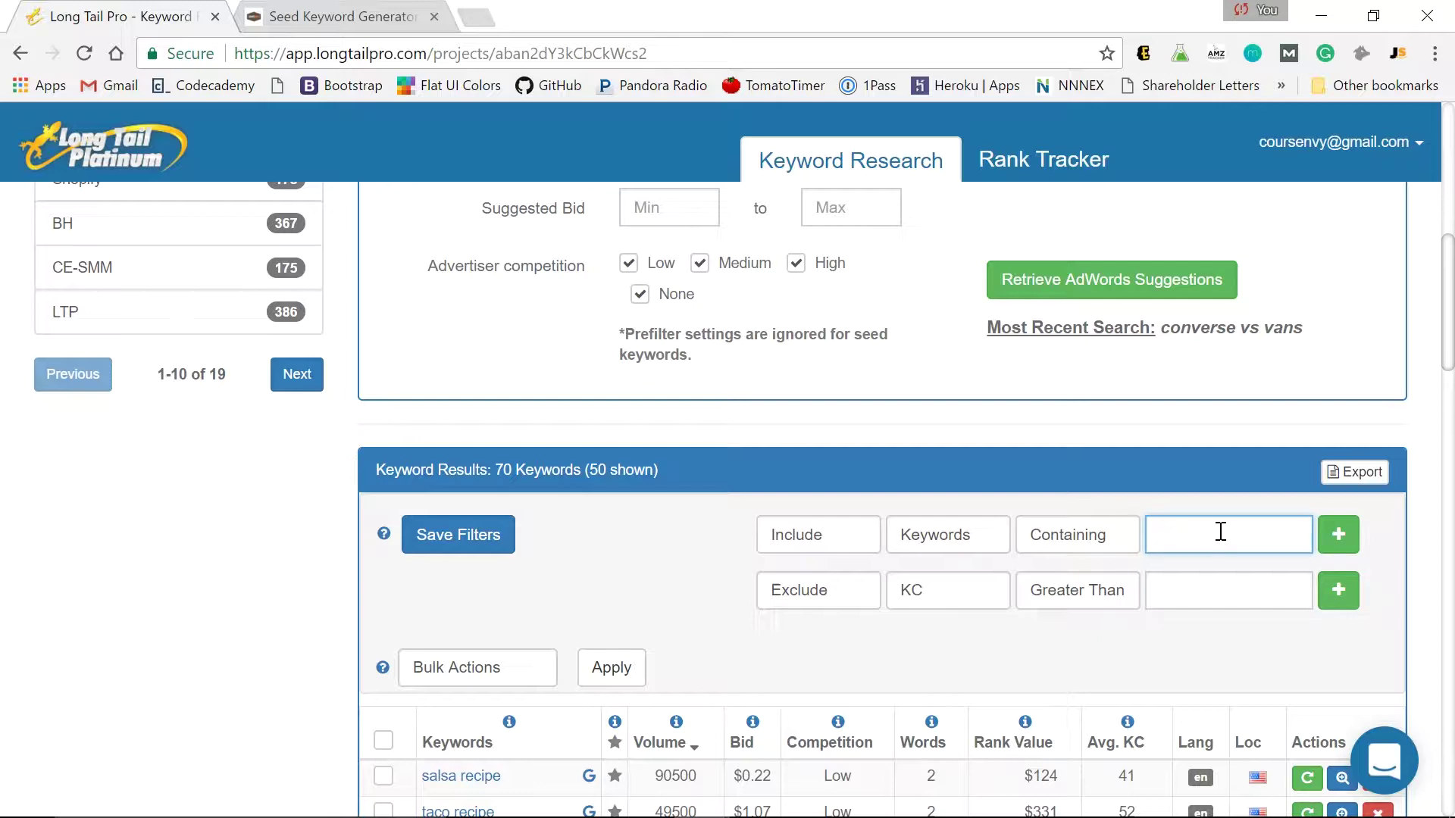
pyautogui.write('converse')
pyautogui.click(1338, 534)
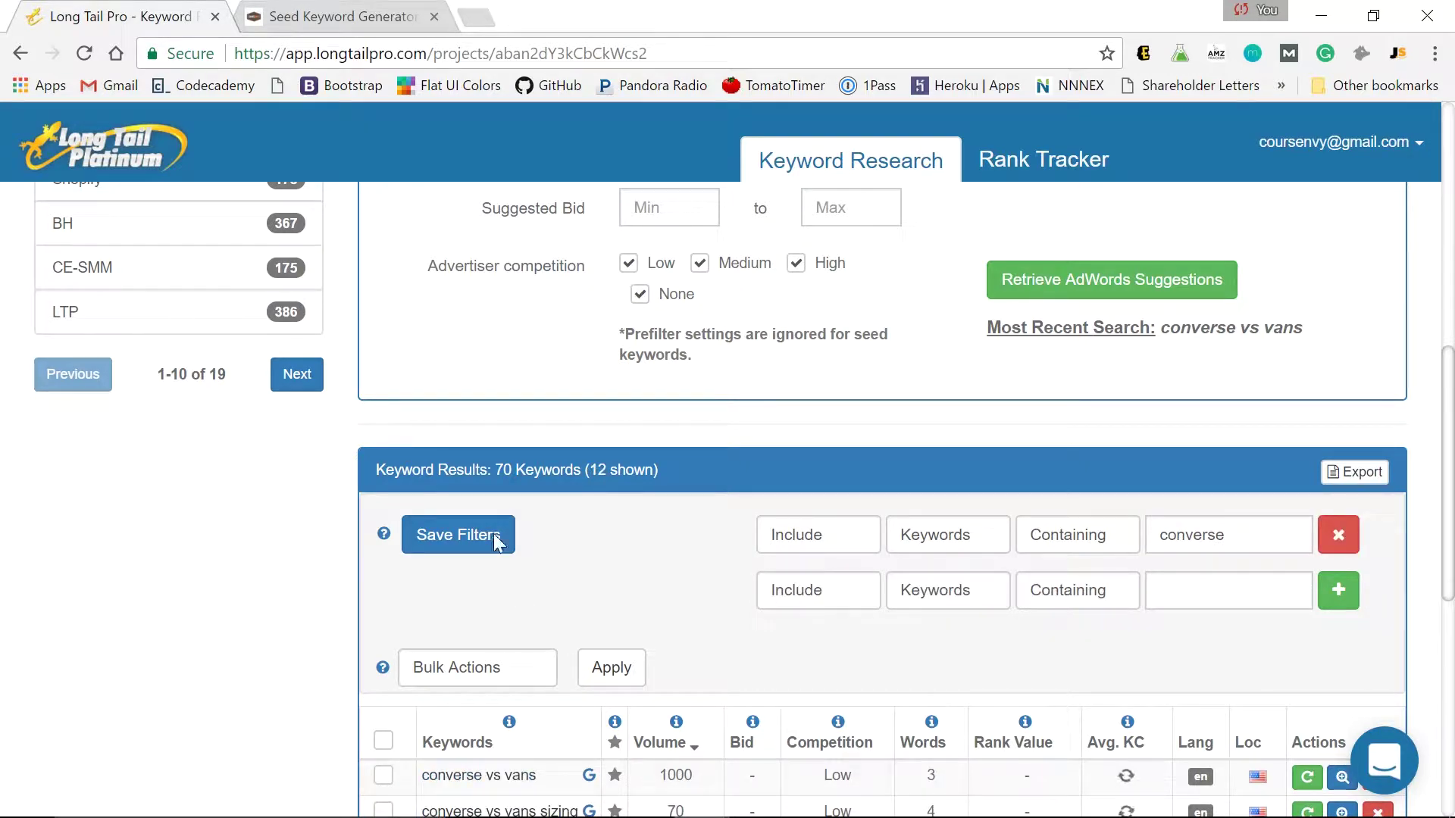
pyautogui.scroll(-3, 351, 597)
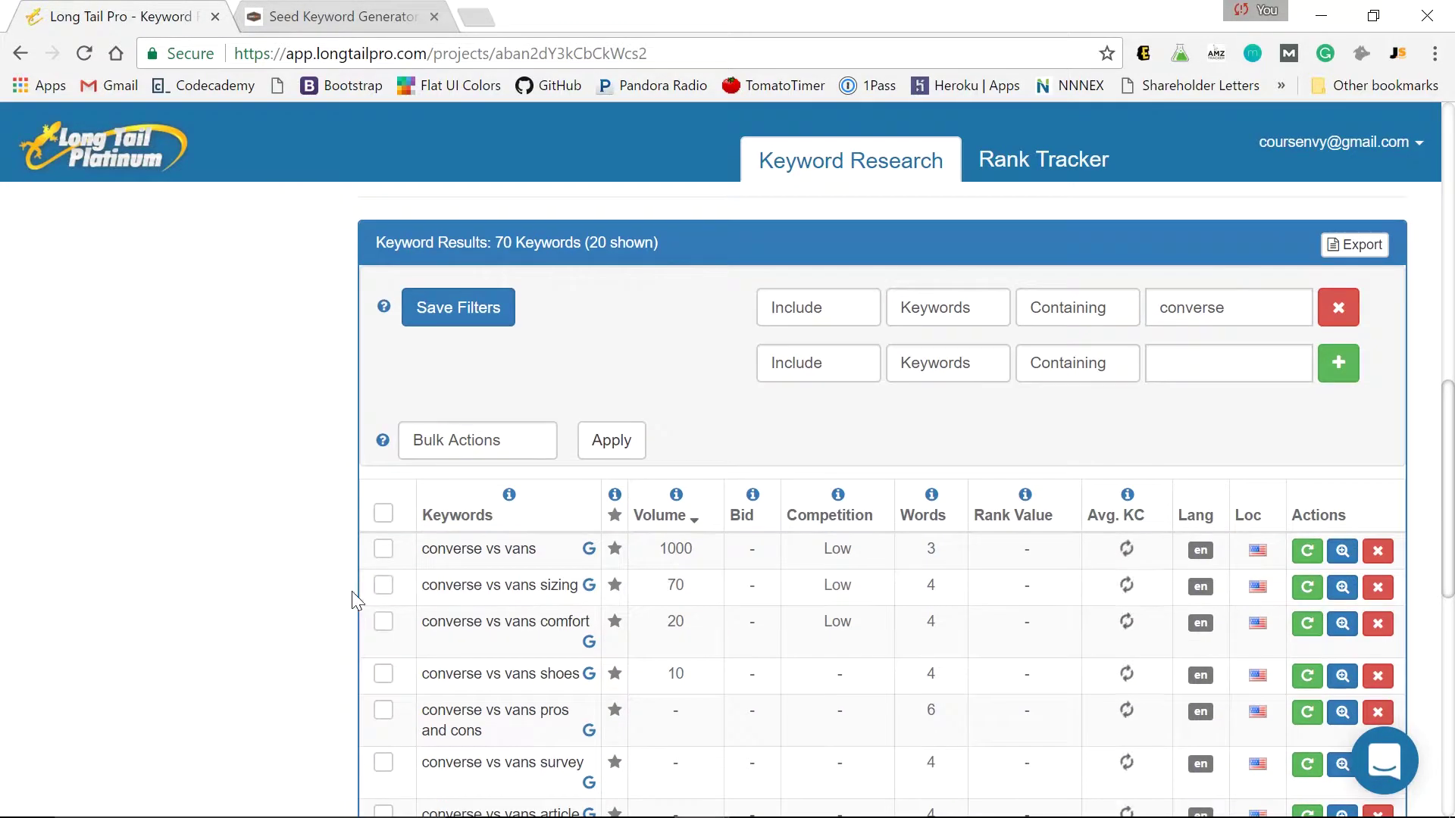
pyautogui.scroll(-7, 348, 582)
pyautogui.scroll(8, 351, 580)
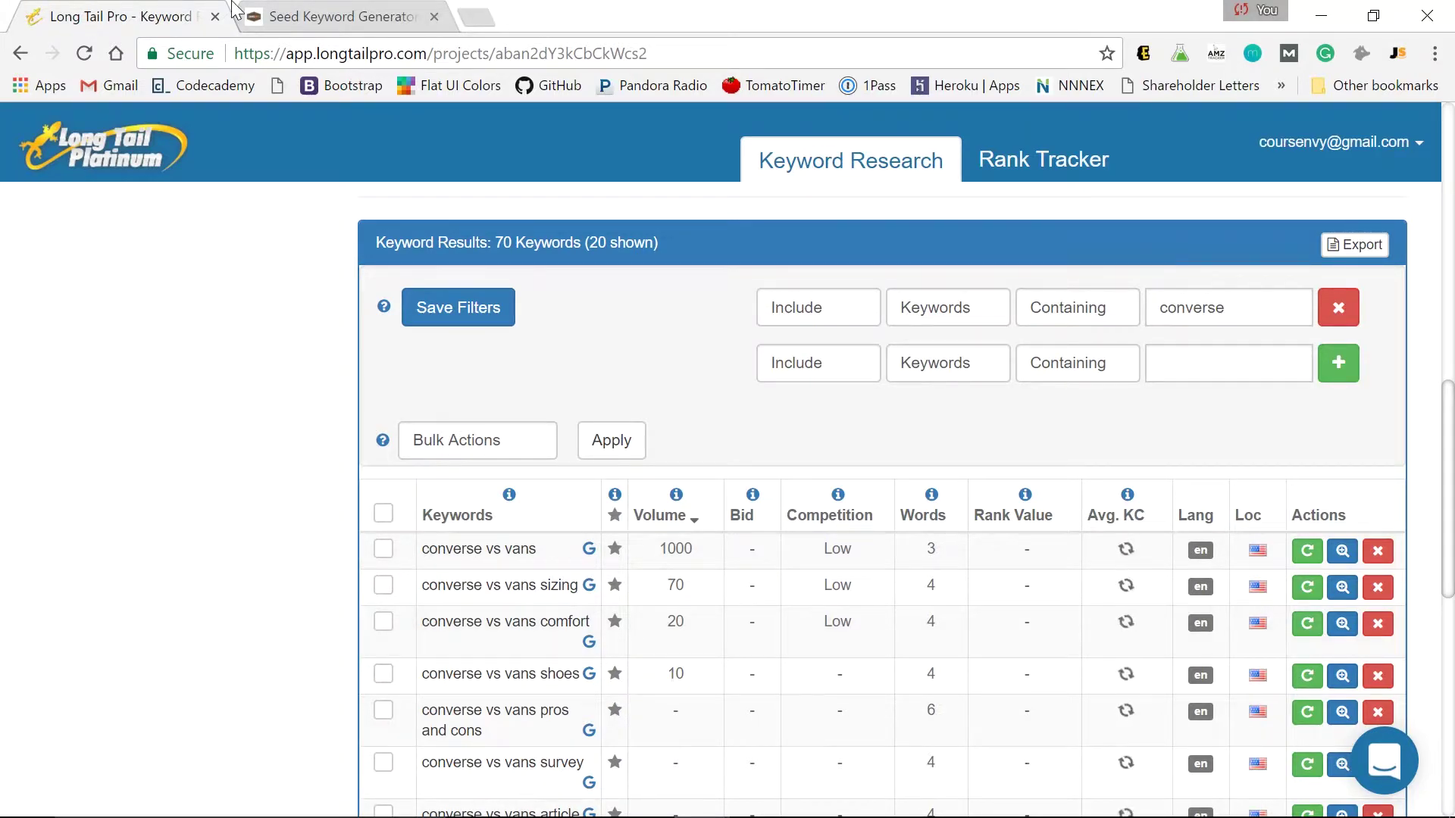
pyautogui.click(311, 15)
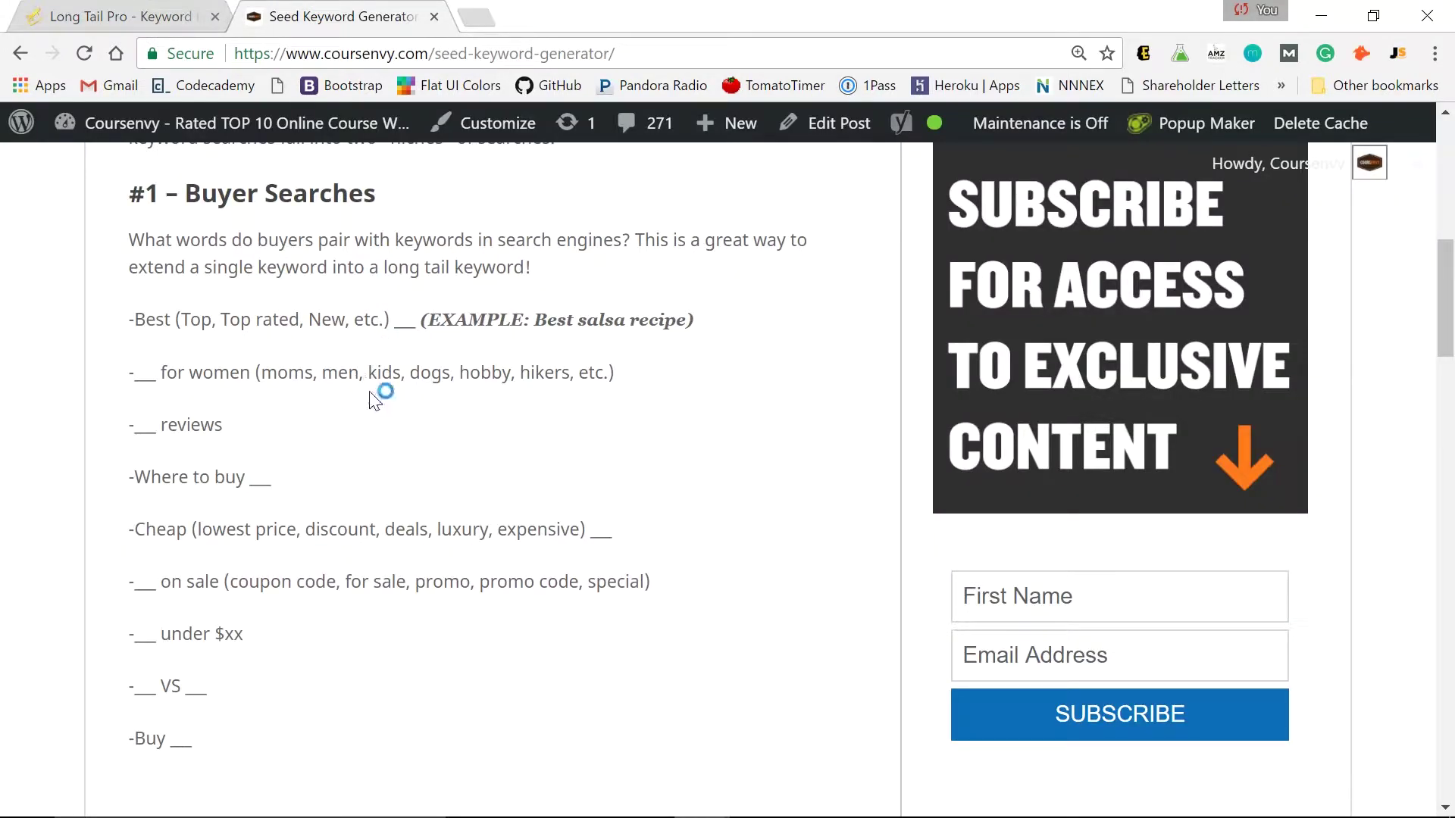
# - Enter 'converse reviews' as the first new seed keyword
pyautogui.click(106, 12)
pyautogui.scroll(5, 683, 587)
pyautogui.scroll(4, 666, 588)
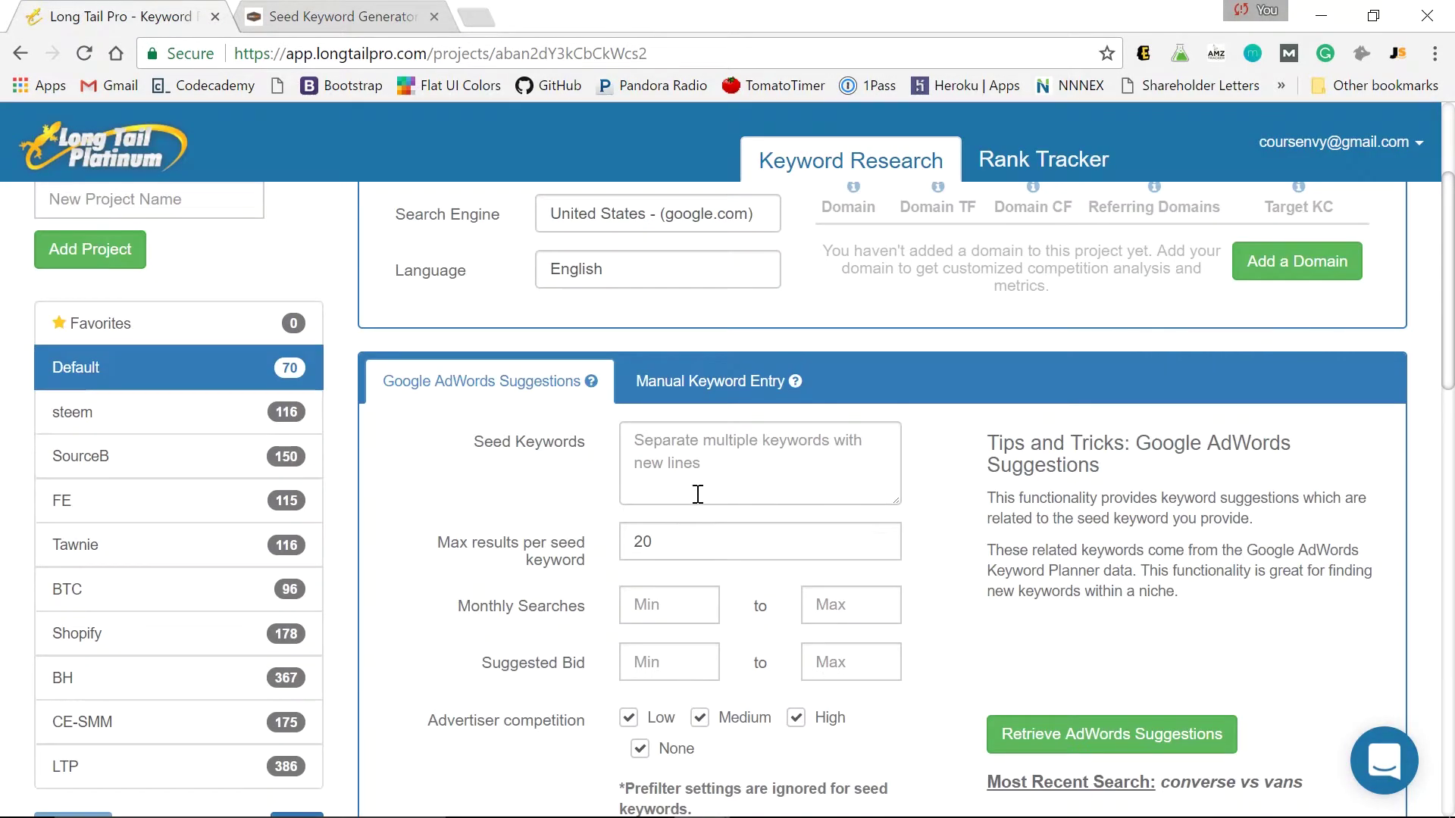
pyautogui.click(702, 467)
pyautogui.write('conver')
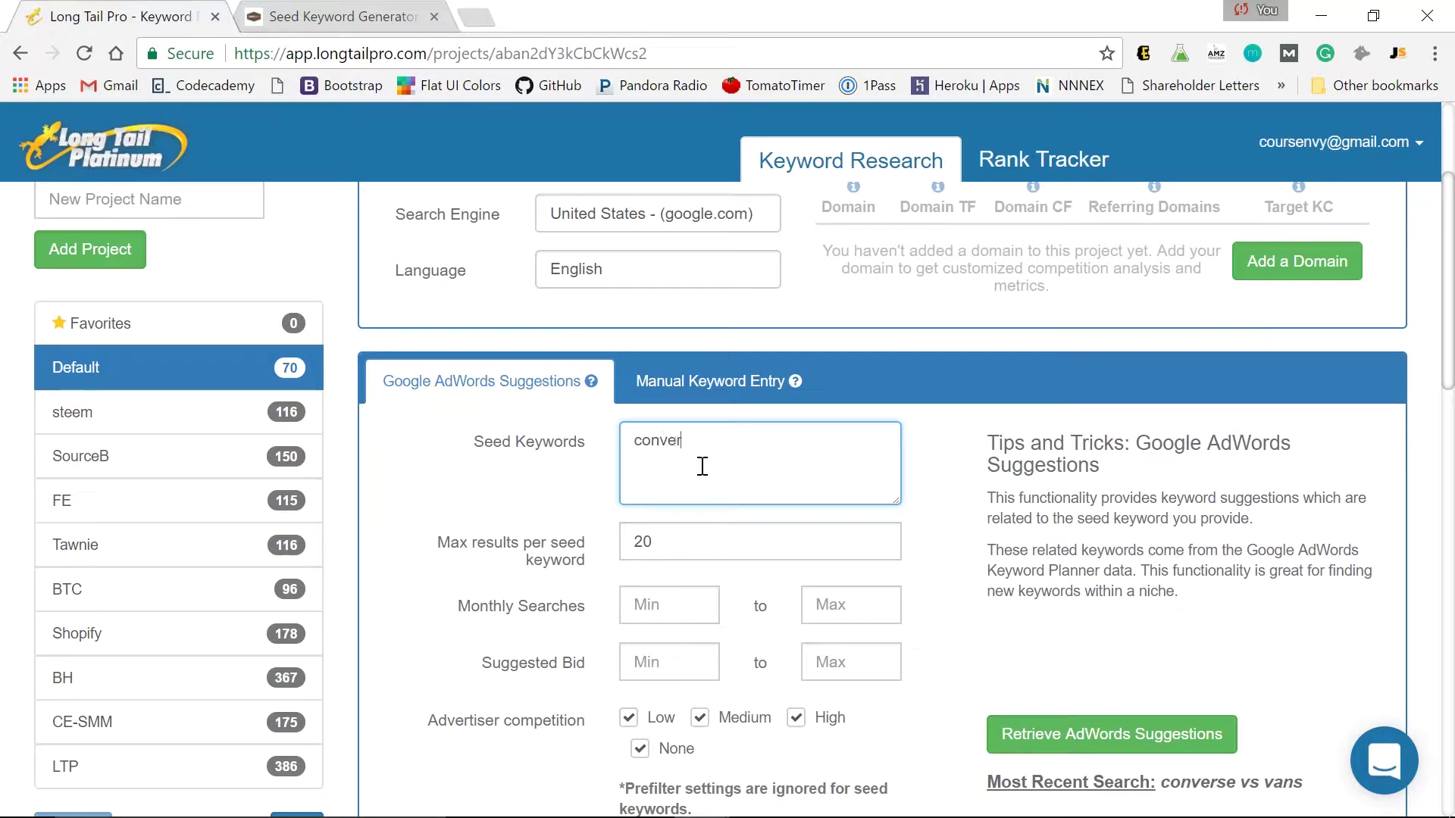
pyautogui.write('se reviews')
# - Add seeds 'lowest price converse' and 'converse under $50', then retrieve suggestions for all three
pyautogui.click(383, 17)
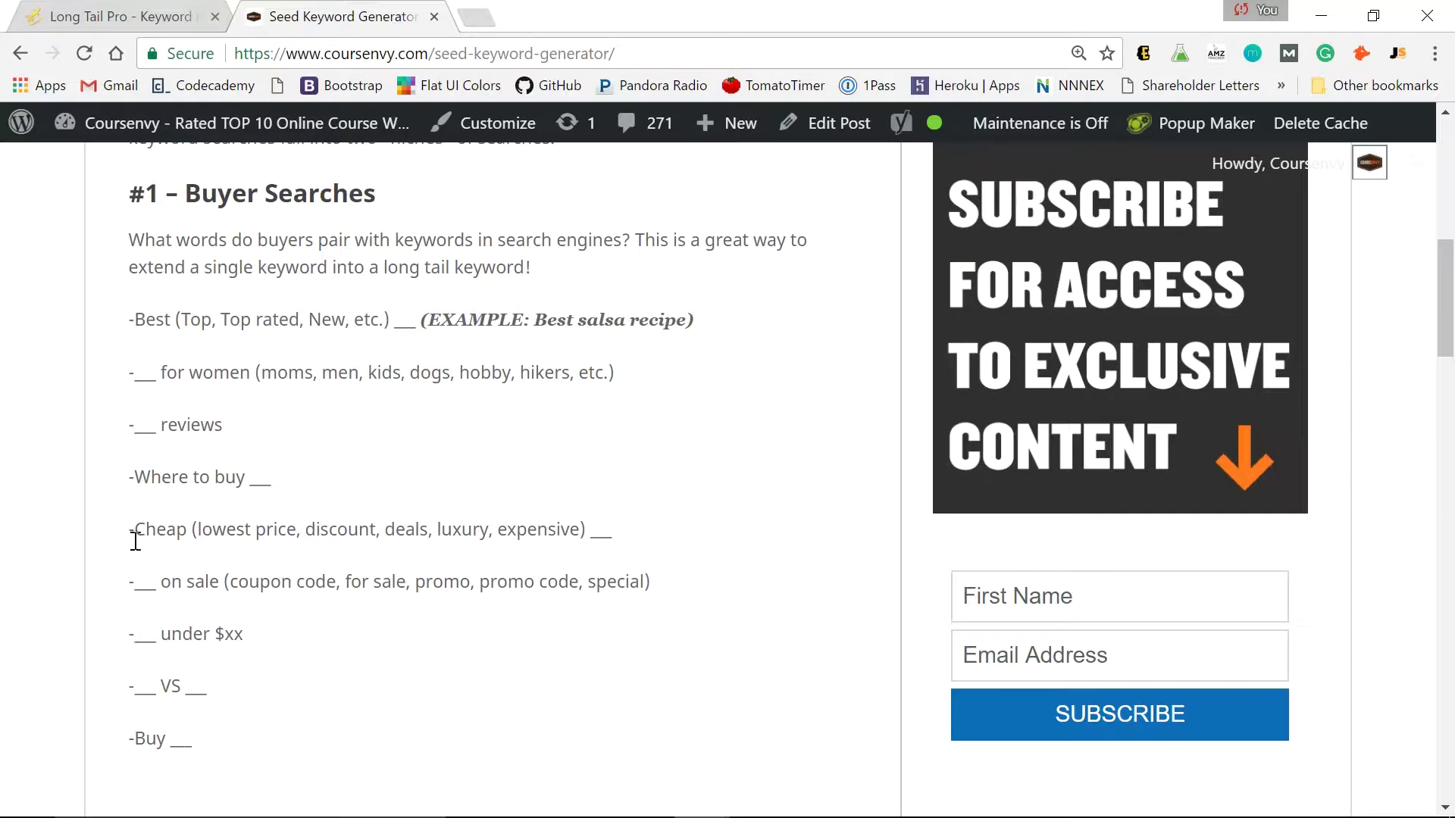
pyautogui.click(147, 11)
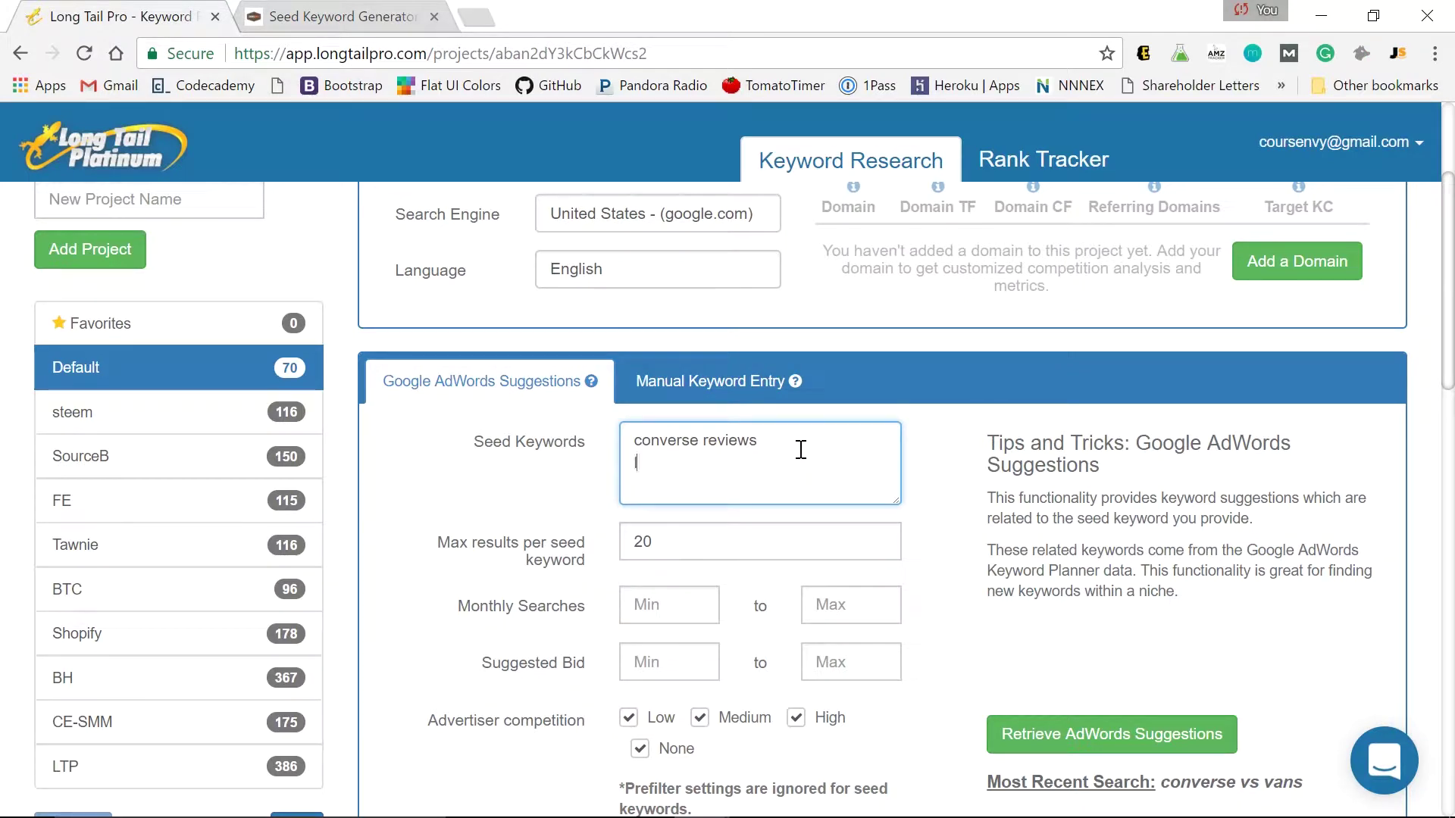
pyautogui.write('lowest price converse')
pyautogui.click(266, 15)
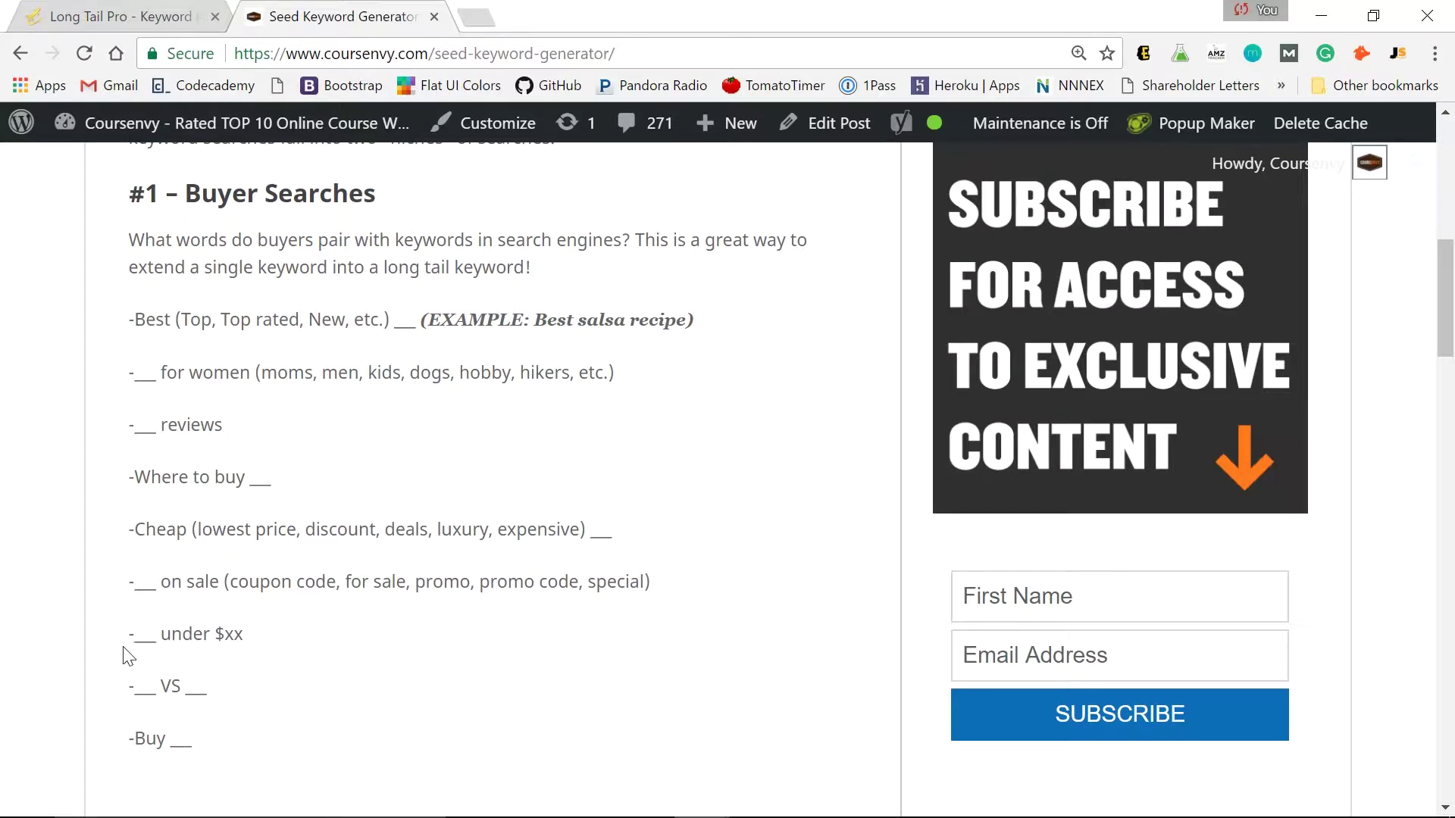
pyautogui.click(78, 11)
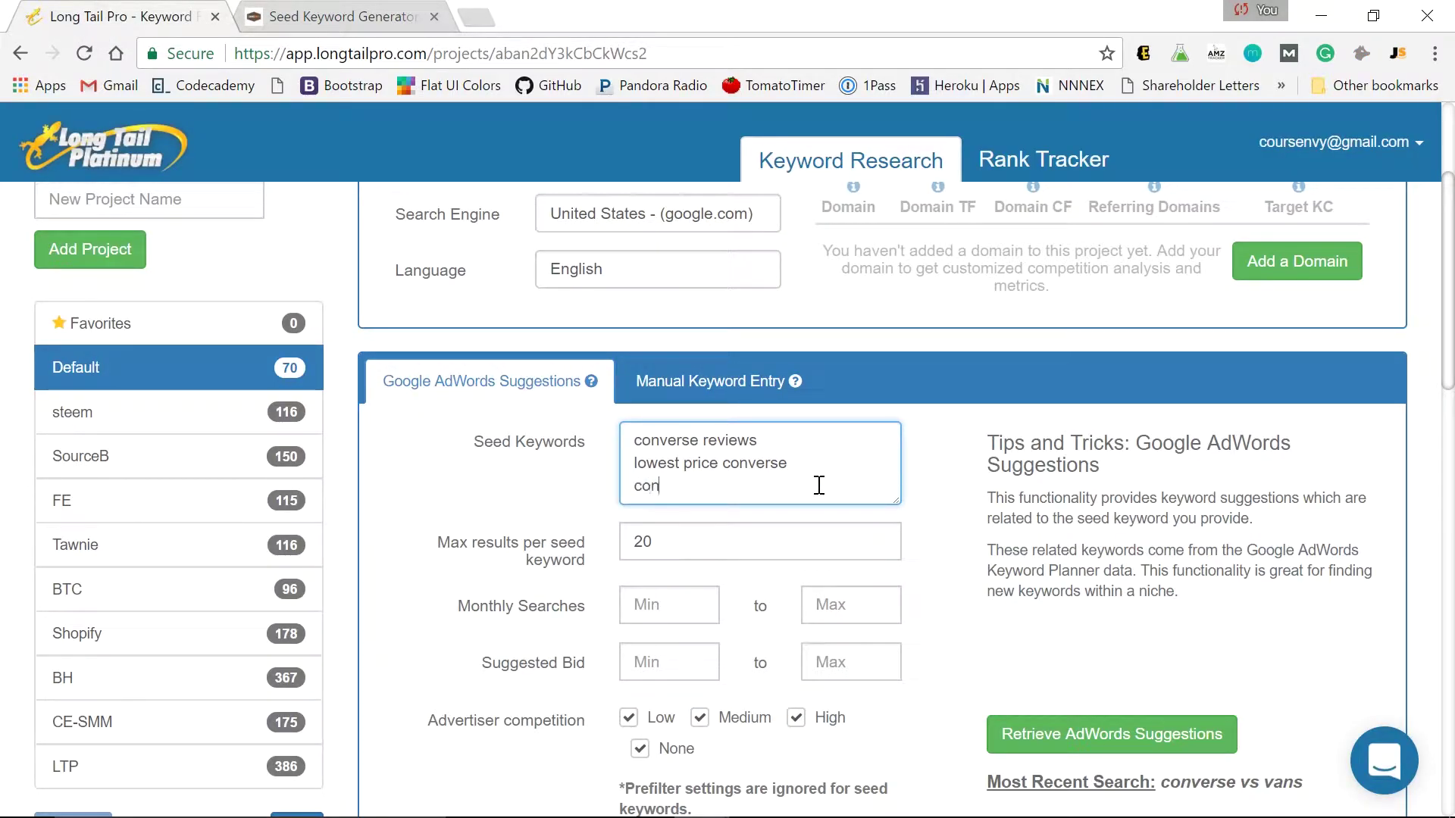
pyautogui.write('verse under $50')
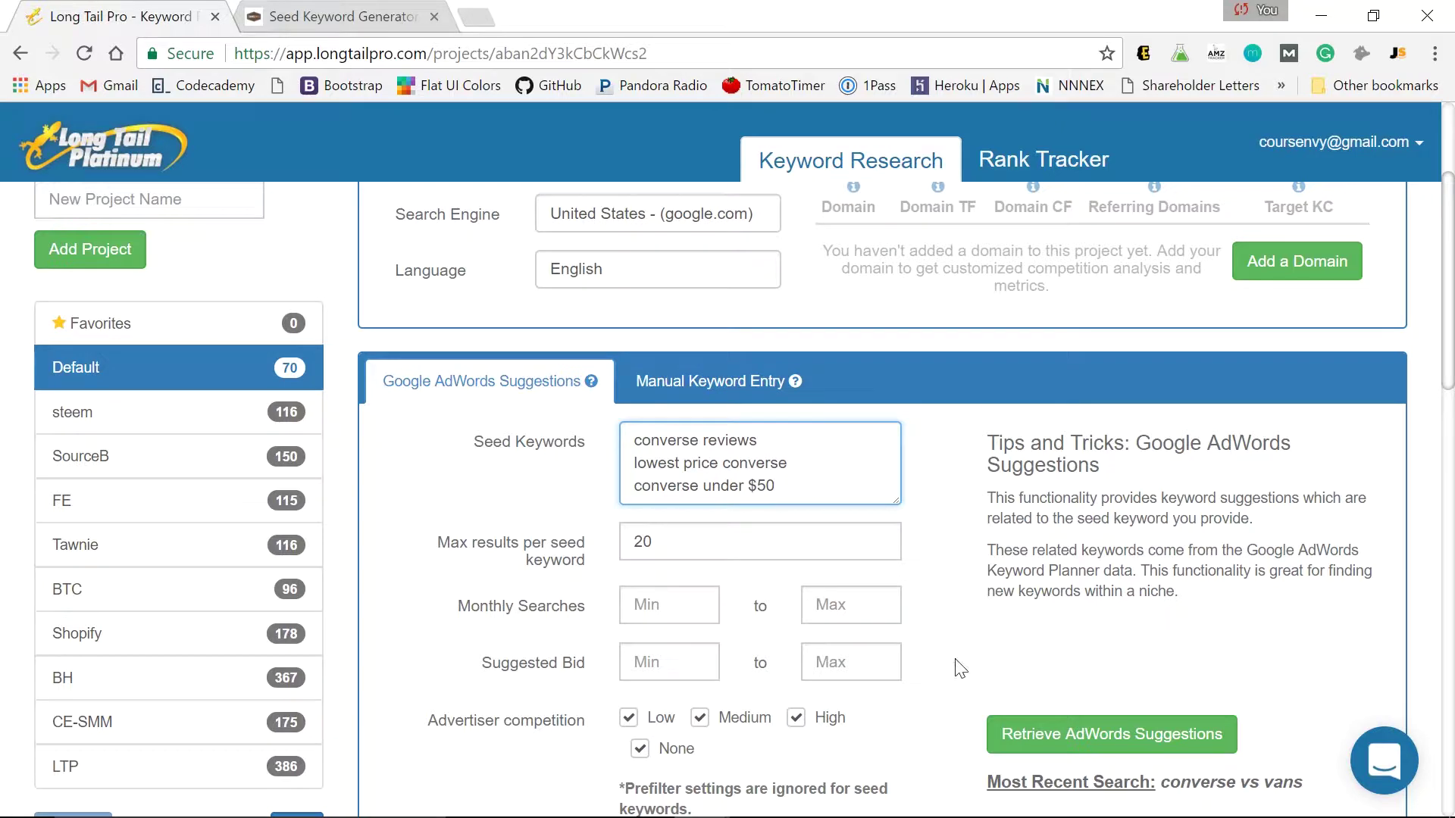
pyautogui.click(1118, 734)
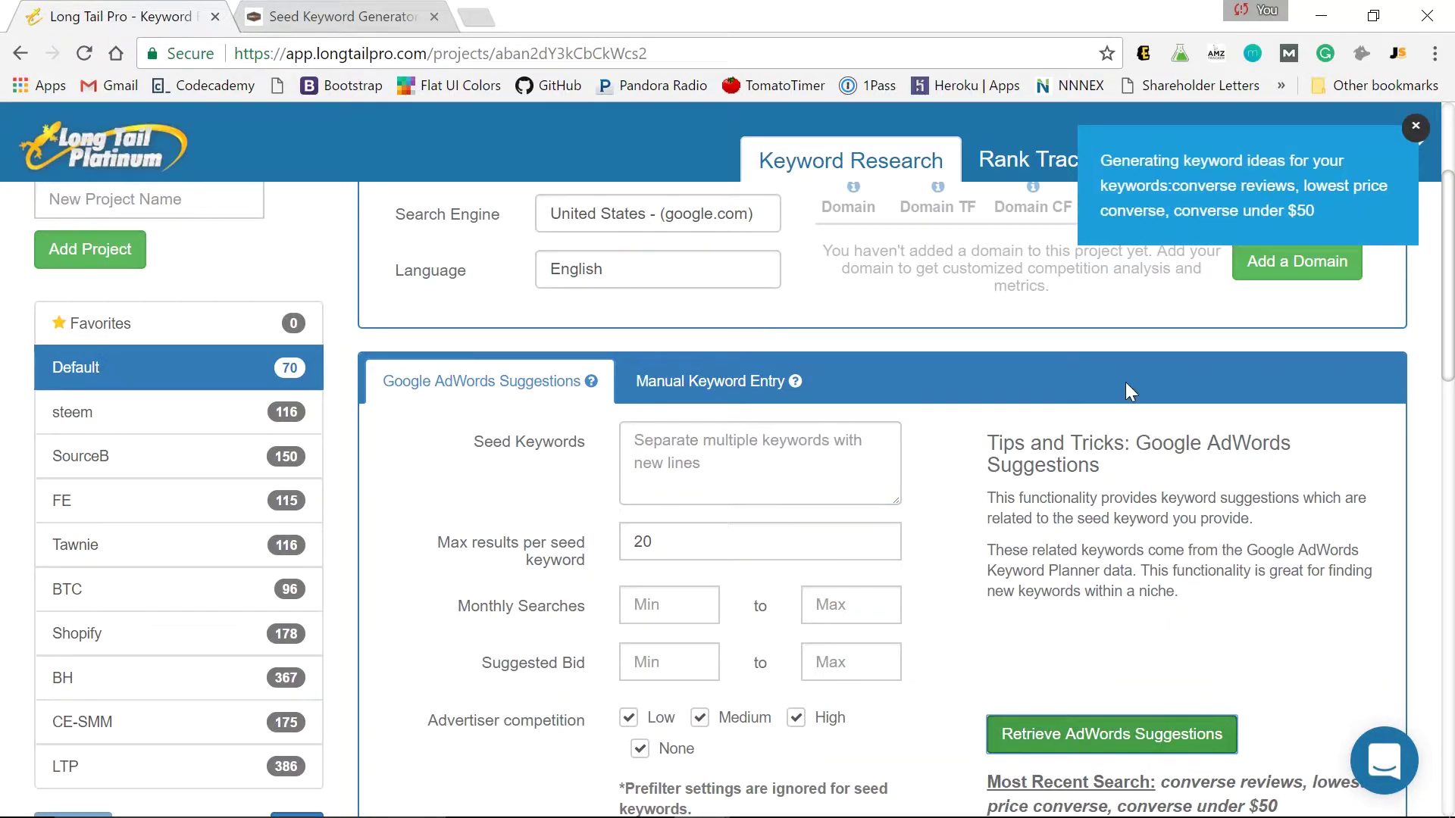
# - Scroll to the new converse results like 'converse reviews' (260) and 'best deals on converse' (110)
pyautogui.scroll(-10, 1111, 385)
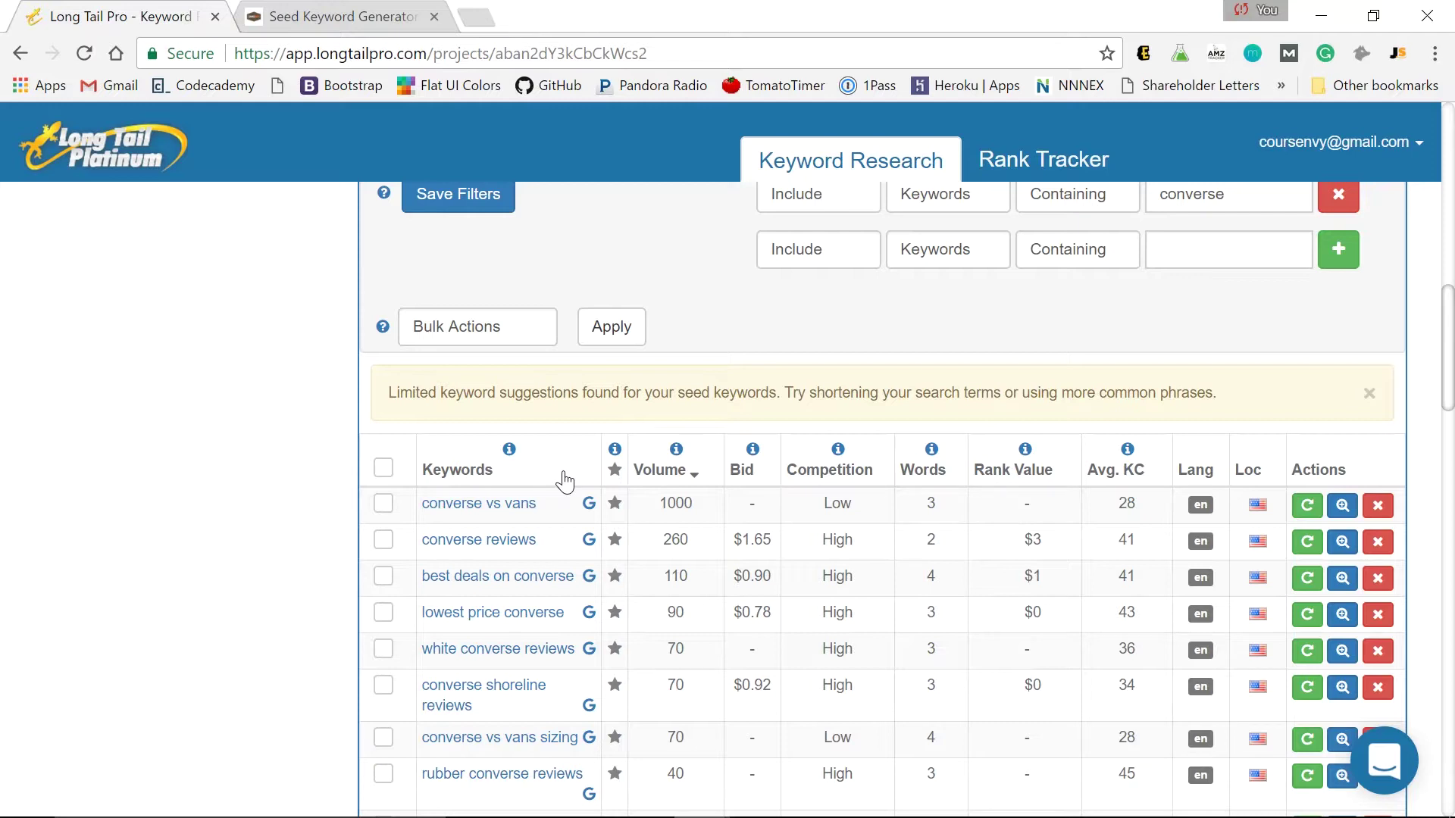
# - Fetch 20 more AdWords suggestions for 'converse vs vans', adding ideas like 'vans or converse quiz'
pyautogui.click(1340, 507)
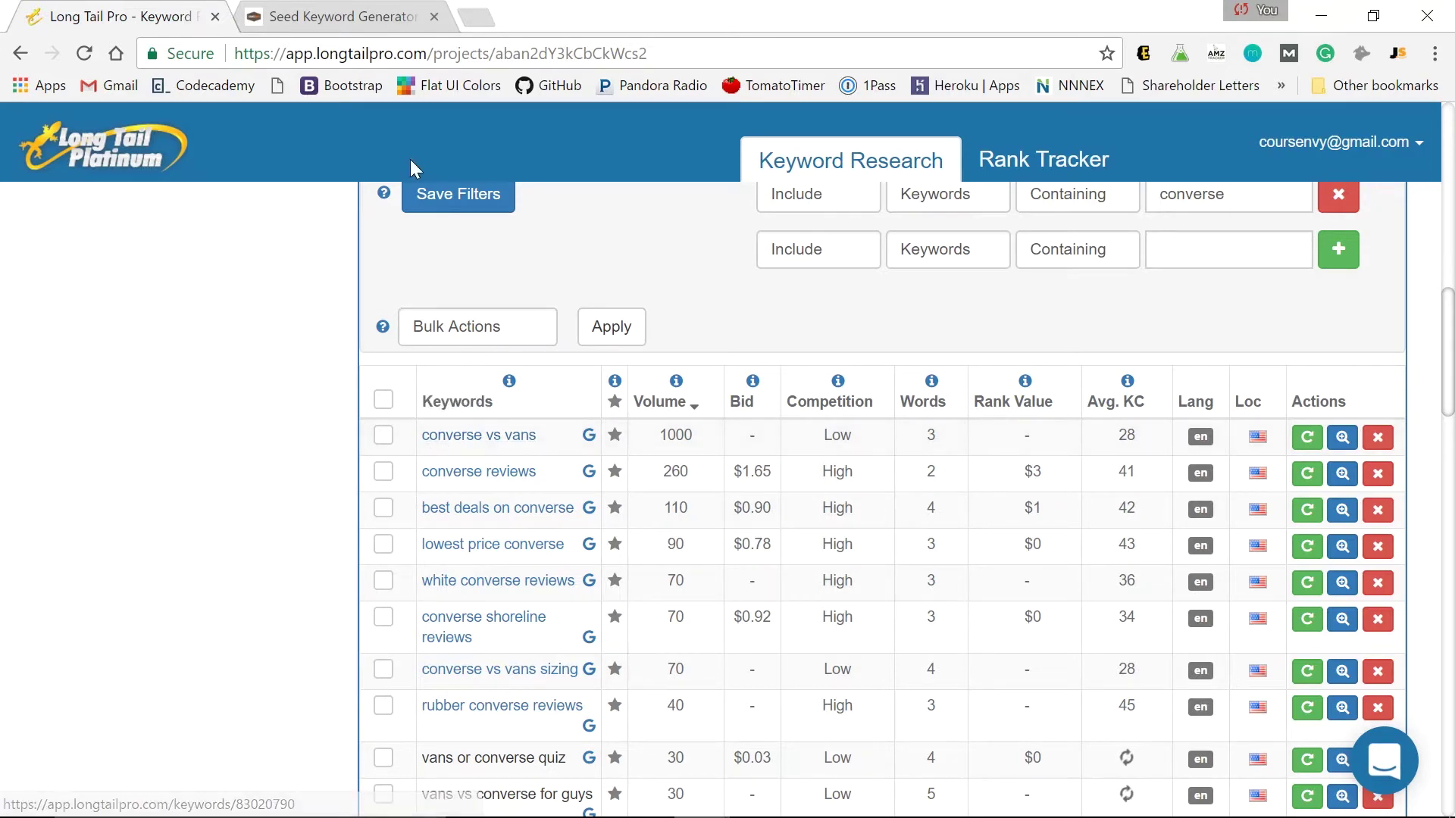
pyautogui.click(334, 15)
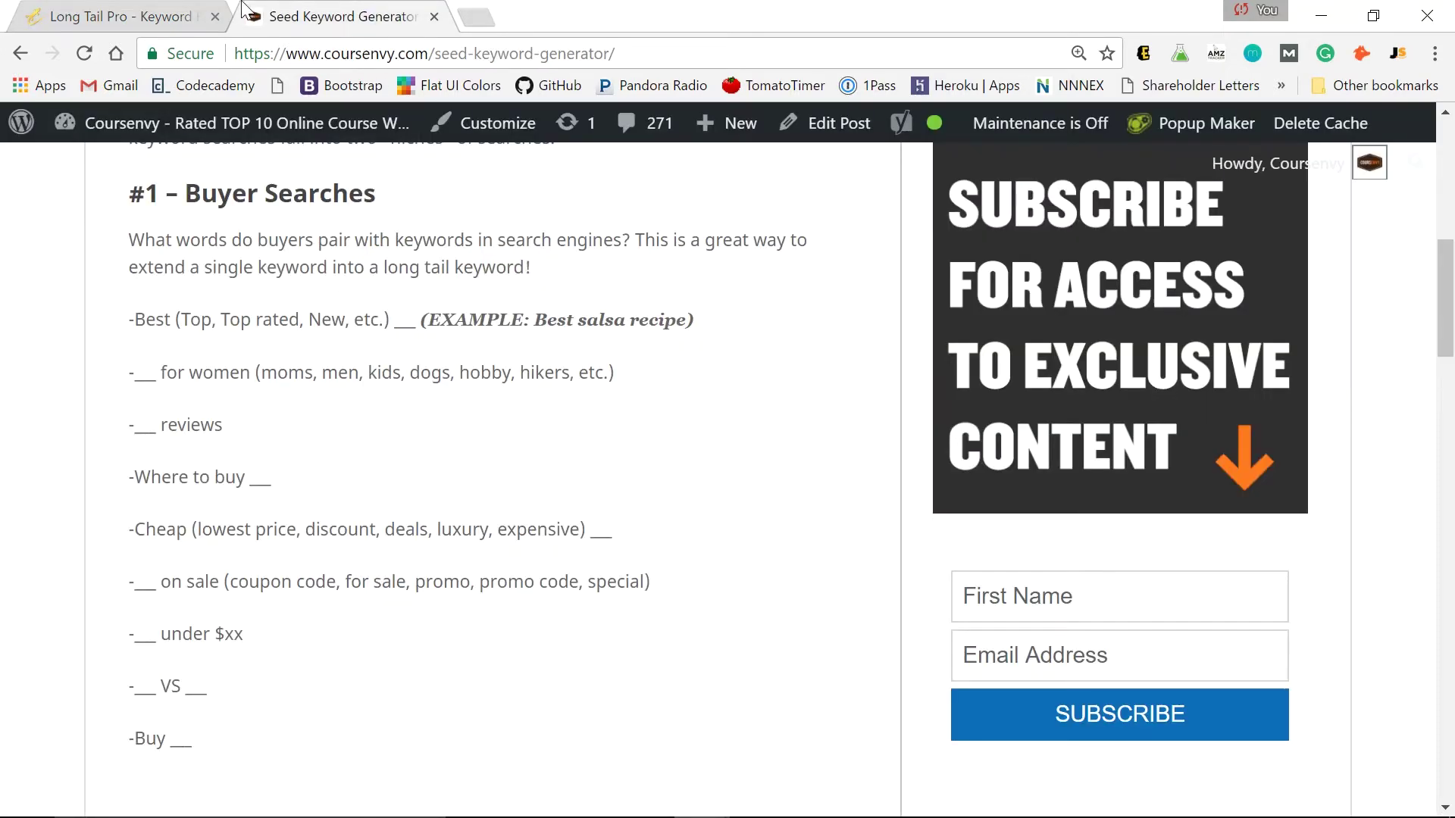
# - Return to the converse-filtered Long Tail Pro results, where vans vs converse for guys shows KC 33
pyautogui.click(174, 16)
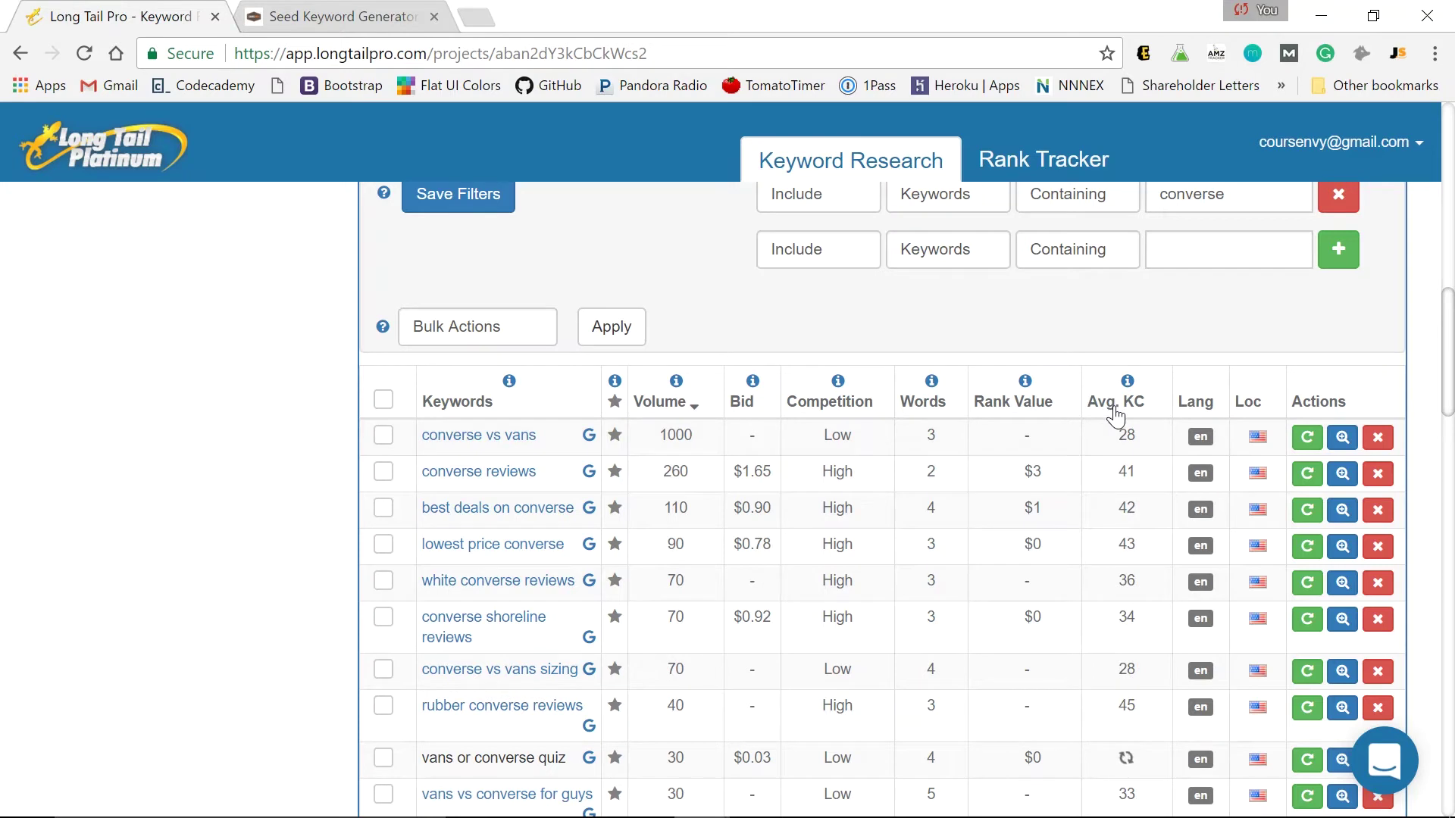
# - Check the Avg. KC scores for the new converse rows, like converse vs vans sizing at 28
pyautogui.moveTo(487, 686)
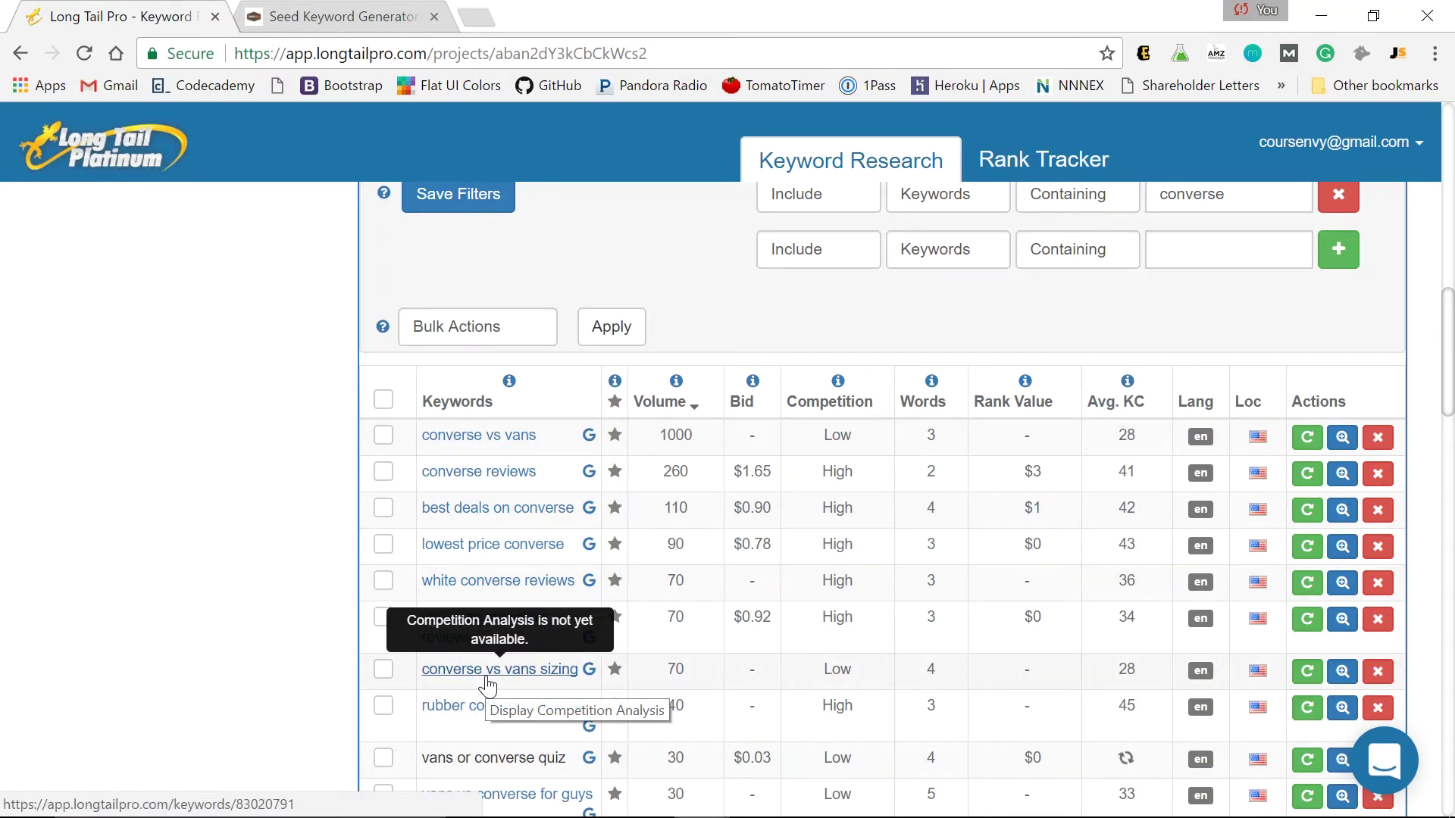